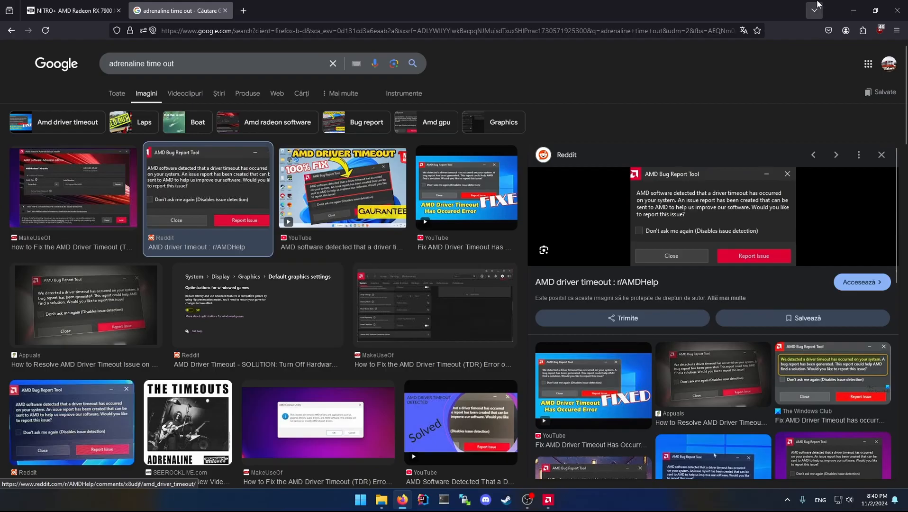
Switch to AMD Software's tuning page and set the GPU's manual tuning to Custom.
click(853, 10)
click(548, 500)
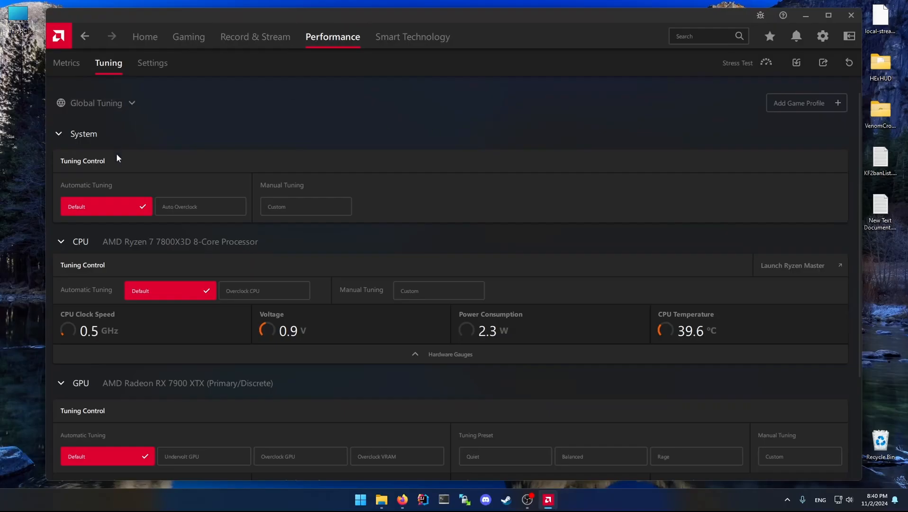
drag(858, 177, 865, 297)
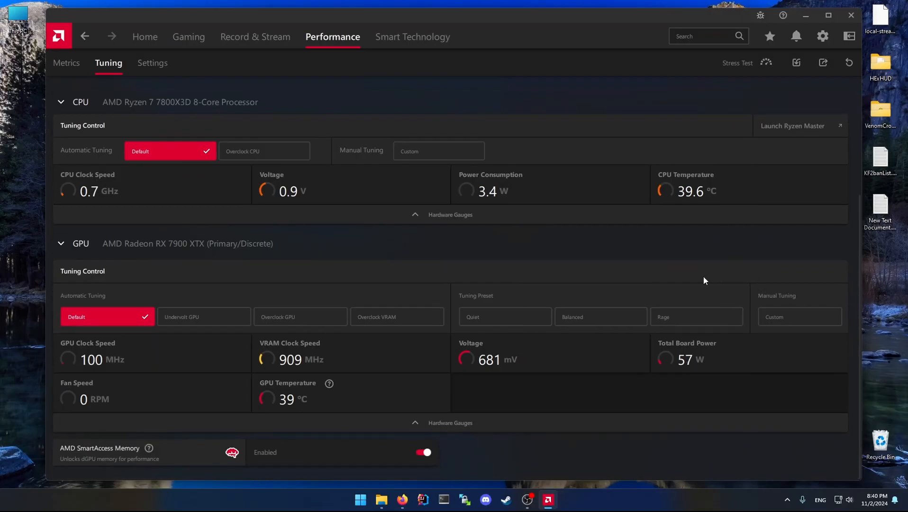
click(799, 317)
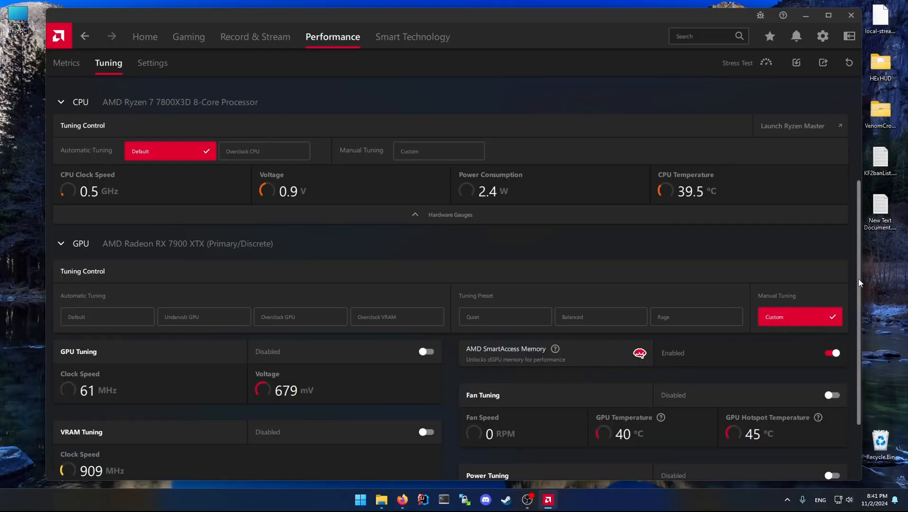
Enable Fan Tuning for the GPU together with its Advanced Control.
drag(859, 280, 859, 332)
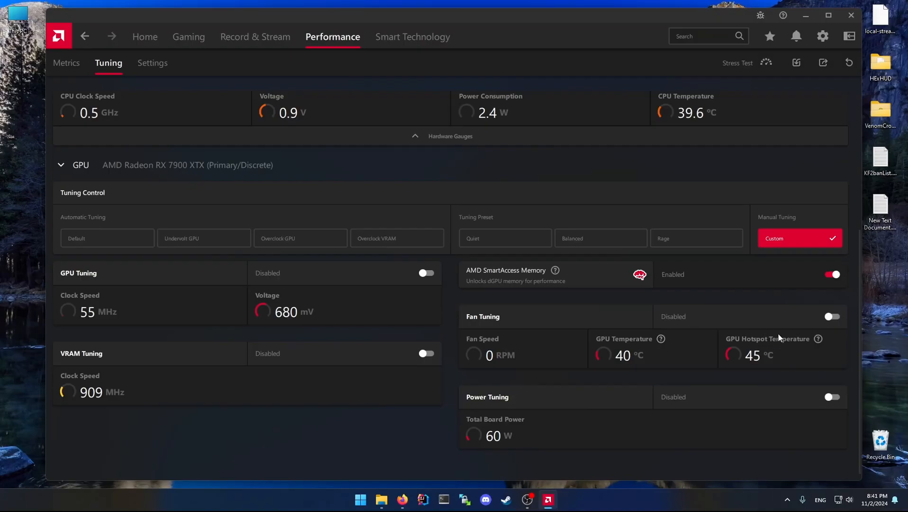
click(831, 317)
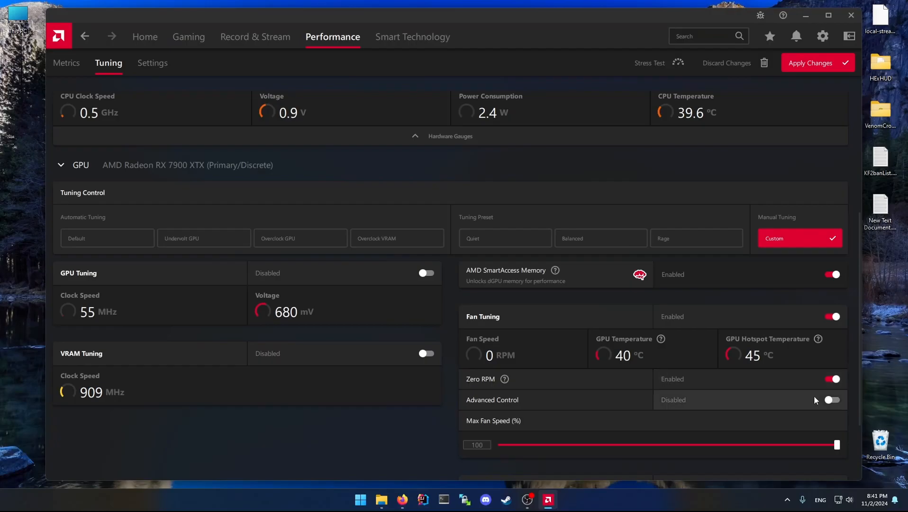
click(832, 400)
Enable GPU Tuning and its Advanced Control so frequencies are set in MHz and voltage in mV.
scroll(617, 336, down, 3)
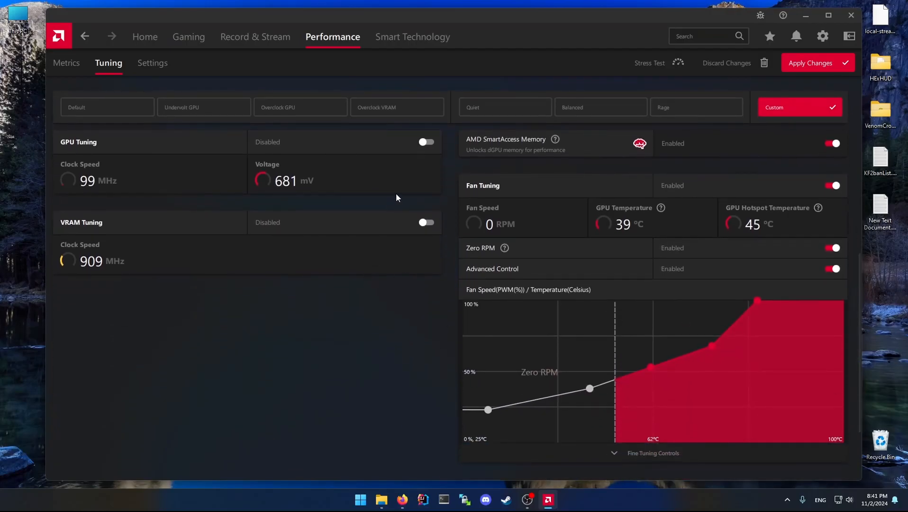
click(427, 142)
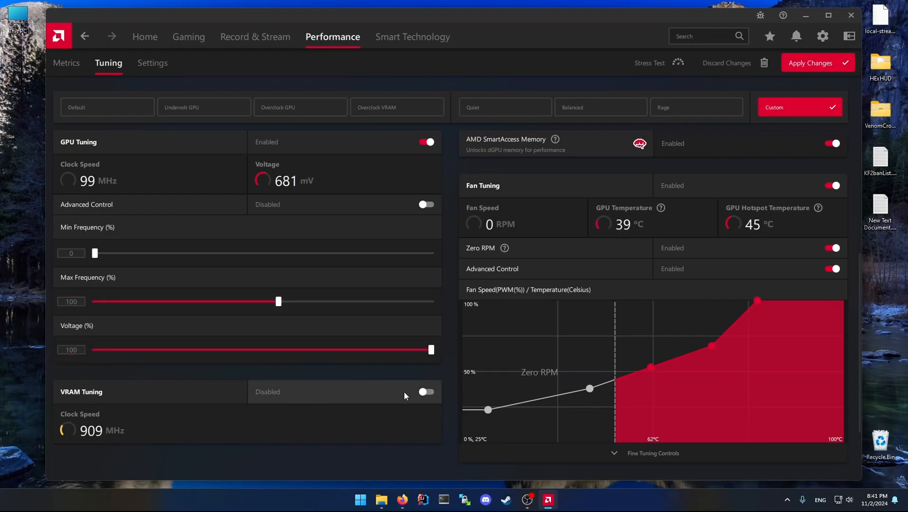
click(431, 203)
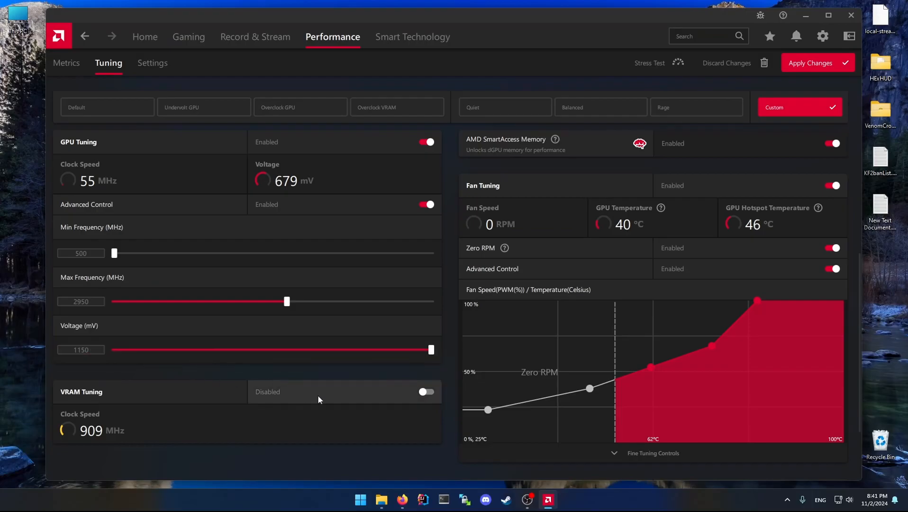
Look at the AMD driver timeout image results in Firefox and return to AMD Software.
click(403, 500)
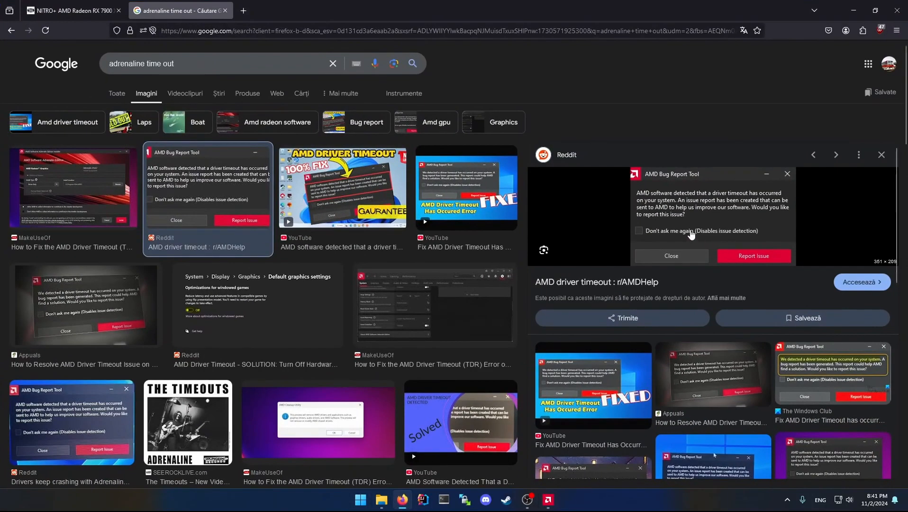
click(874, 12)
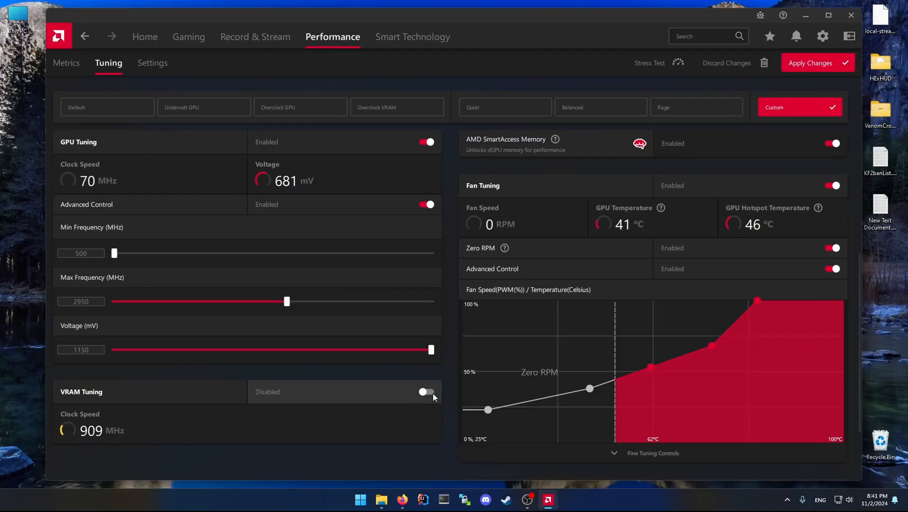
click(404, 495)
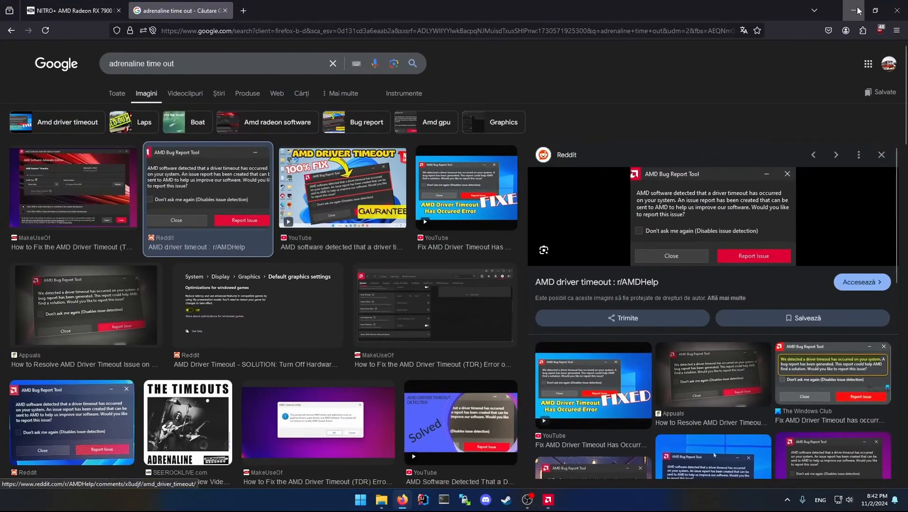
click(857, 10)
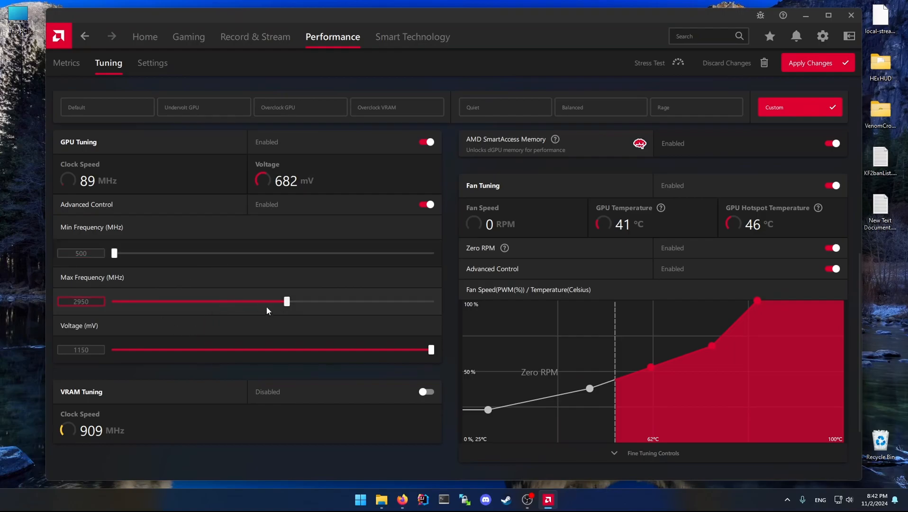
drag(89, 301, 74, 301)
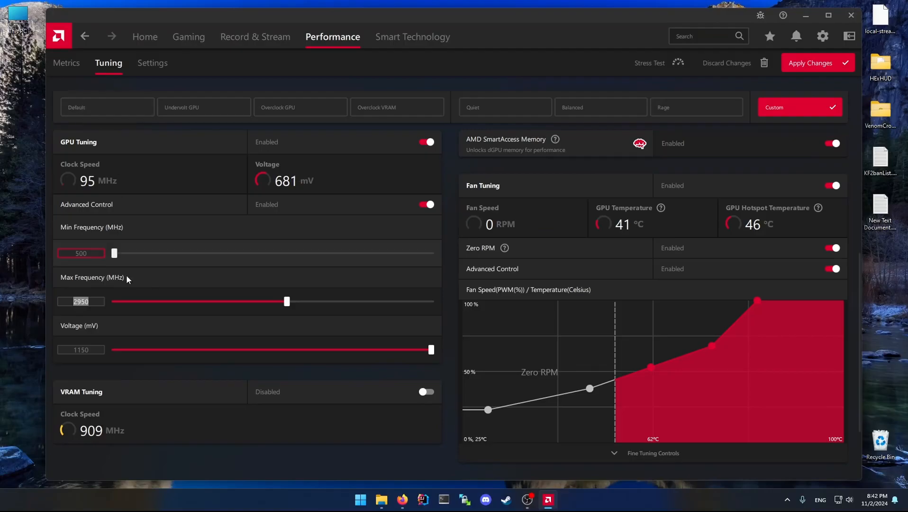
click(82, 253)
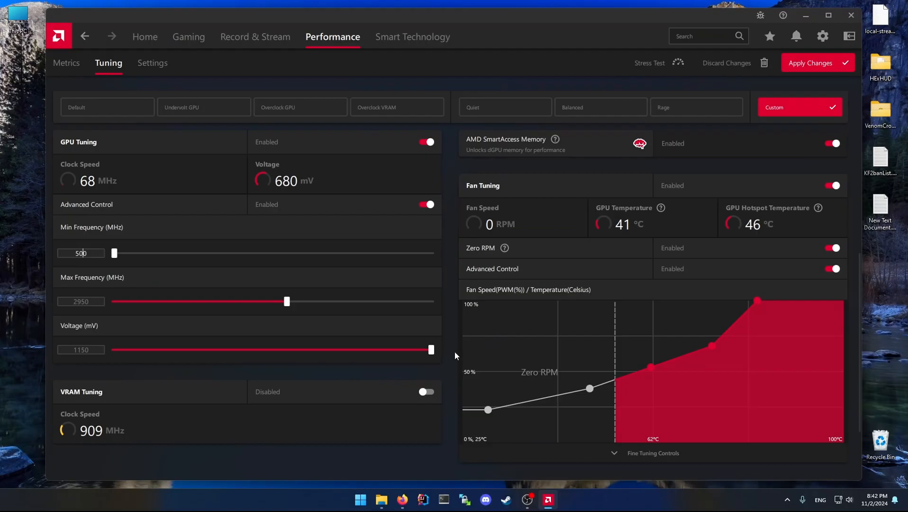
Examine the boost and game clocks on Sapphire's NITRO+ RX 7900 XT Vapor-X page in Firefox and return to AMD Software.
mouse_move(402, 499)
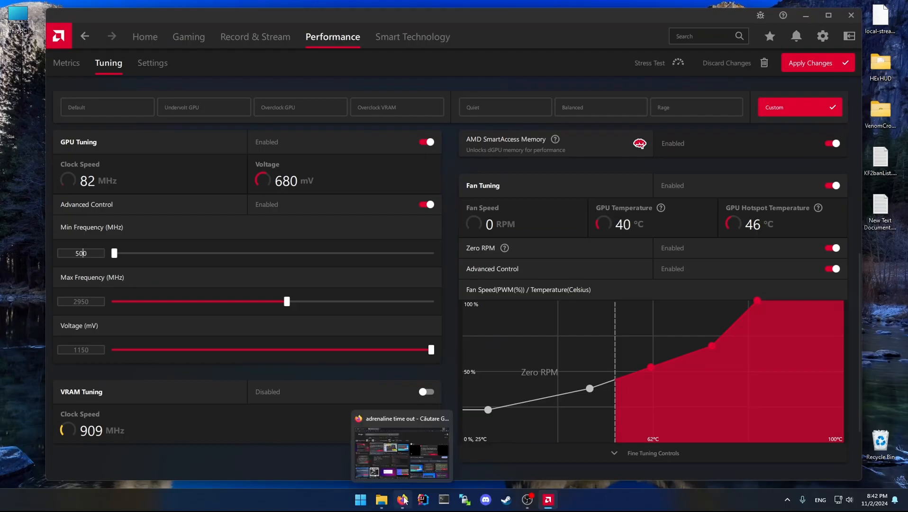
click(403, 444)
click(71, 10)
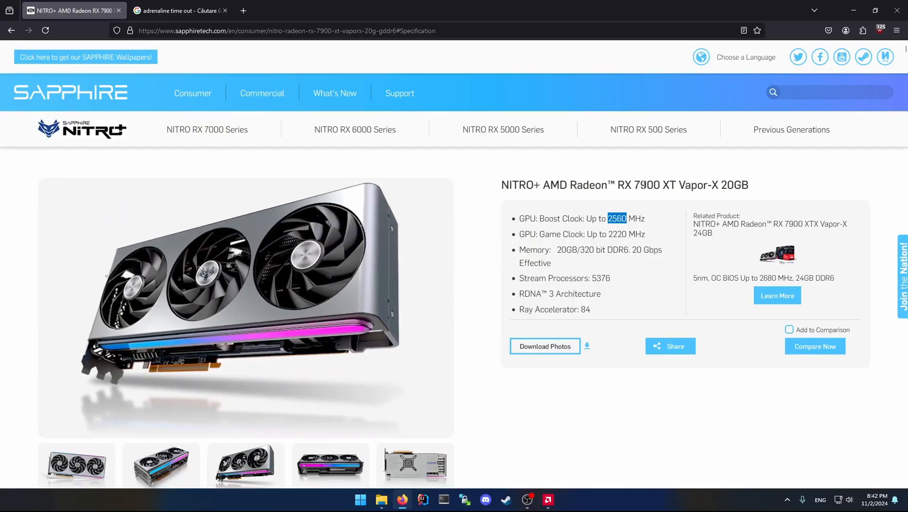
drag(541, 185, 504, 182)
click(648, 292)
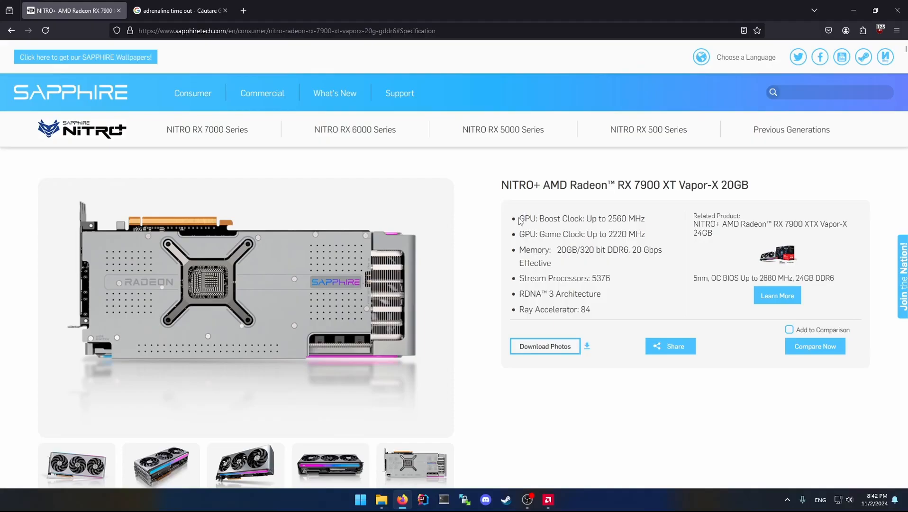
drag(519, 217, 647, 233)
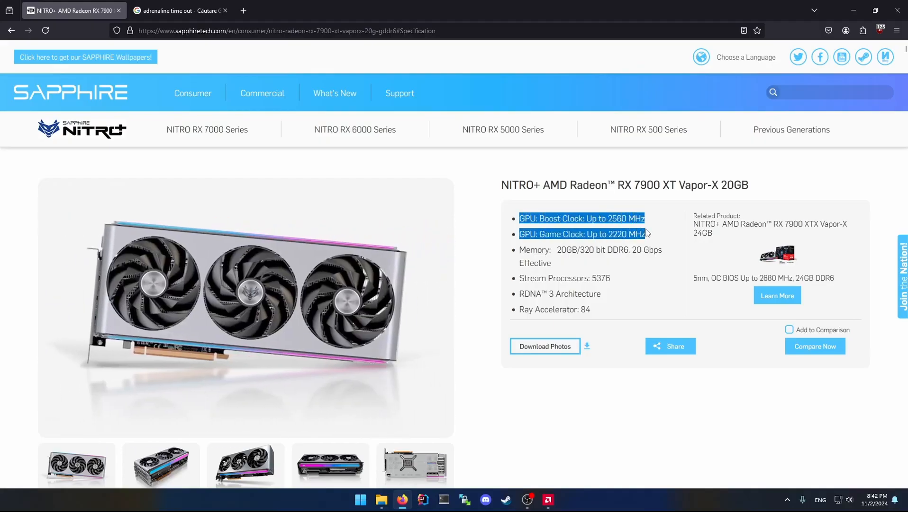
click(528, 501)
click(548, 499)
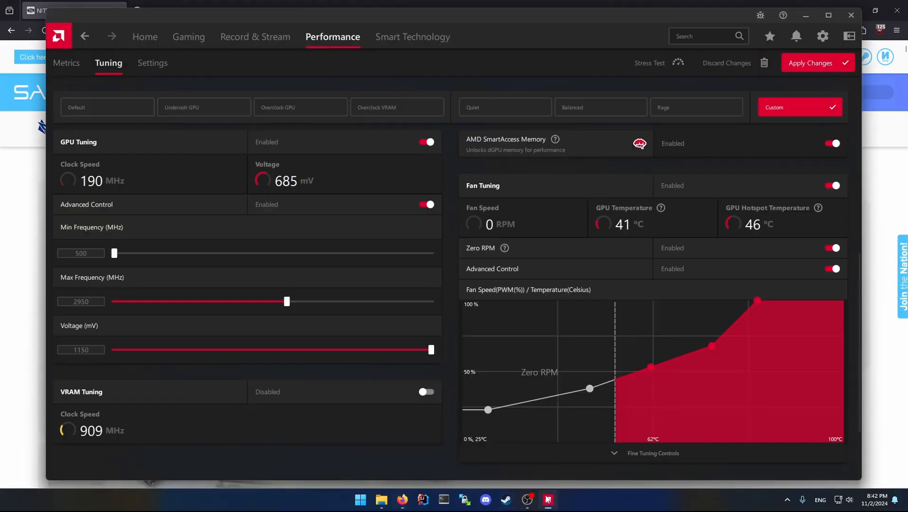
Compare the GPU's Max Frequency setting with the boost clock listed on the Sapphire product page in Firefox.
double_click(81, 300)
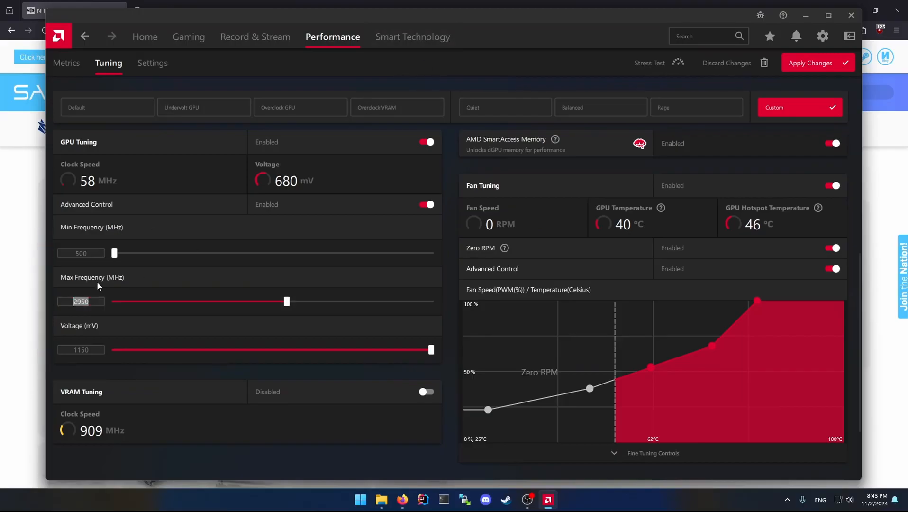
click(11, 288)
drag(607, 218, 626, 215)
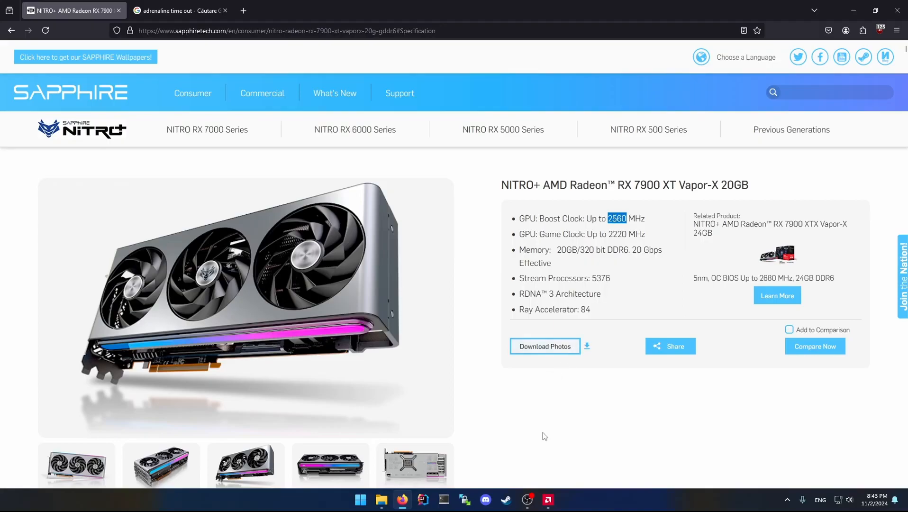
click(524, 499)
click(522, 499)
click(548, 500)
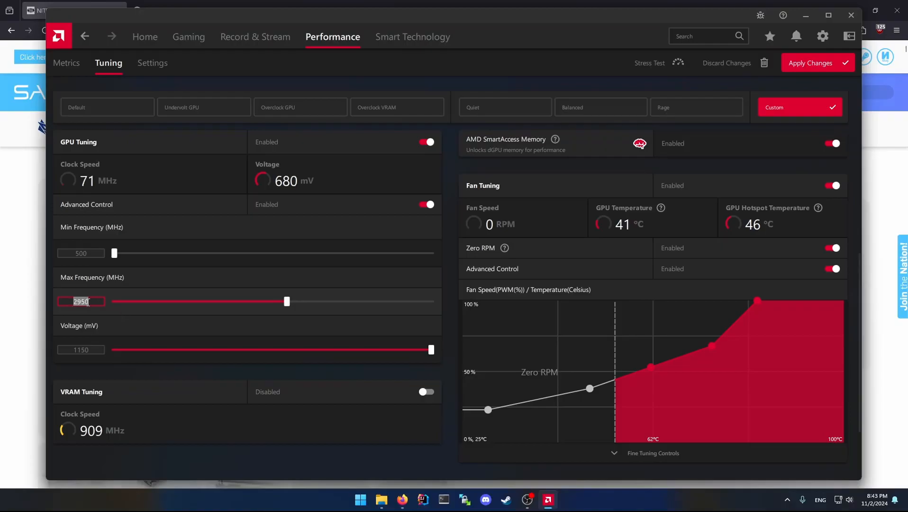
drag(89, 302, 76, 301)
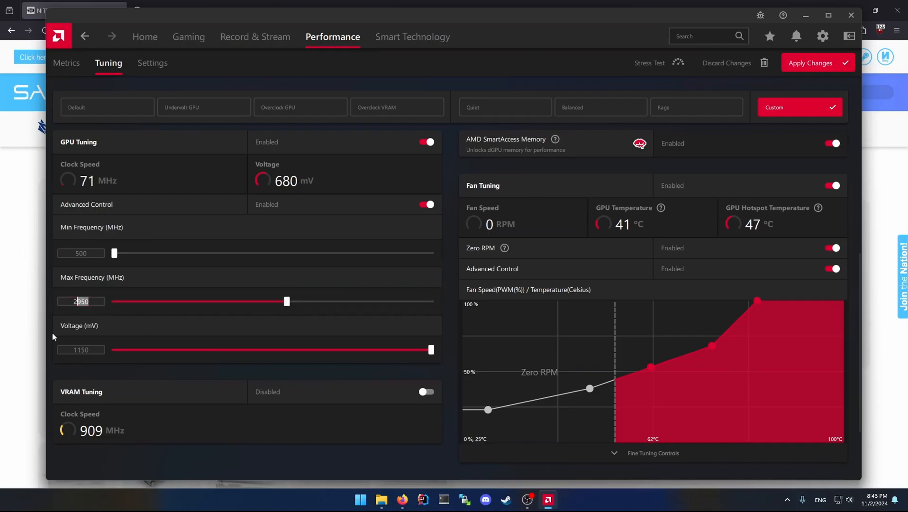
click(871, 226)
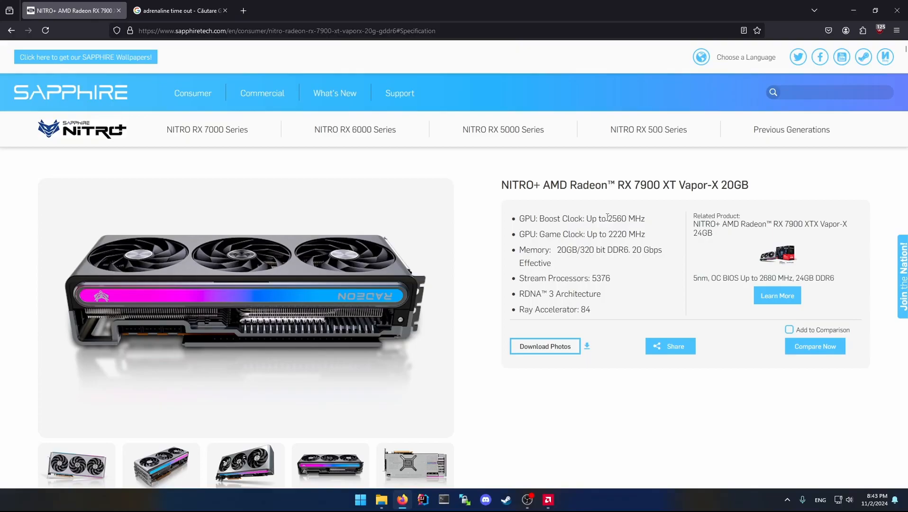
drag(607, 218, 627, 219)
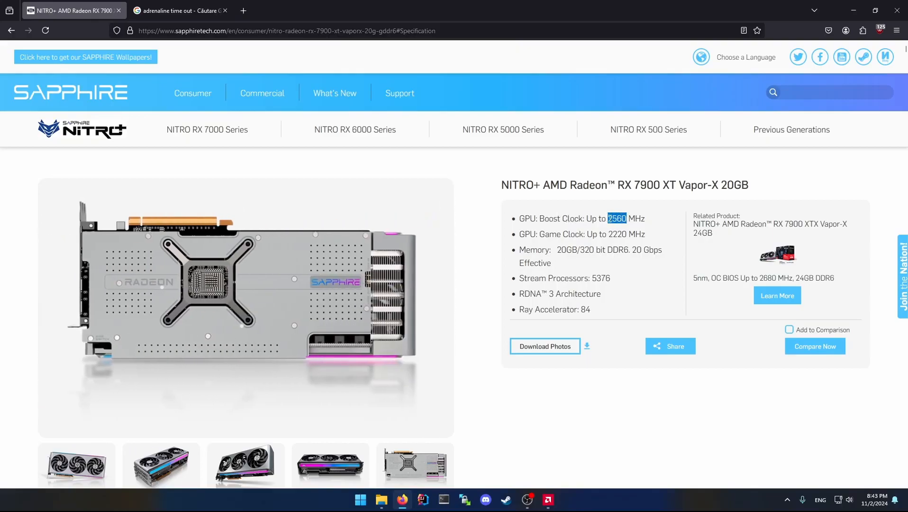
click(610, 218)
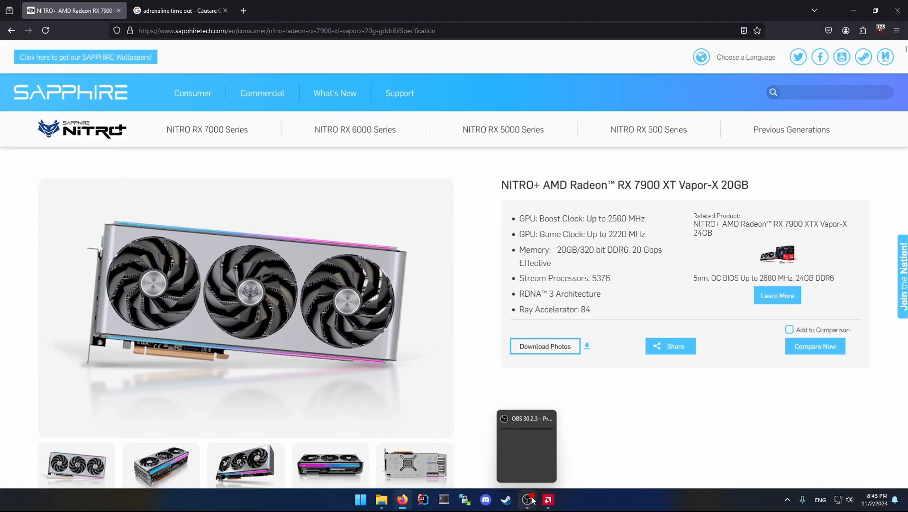
Return to AMD Software and set the GPU's Max Frequency to 2560 MHz.
click(548, 499)
drag(77, 301, 96, 302)
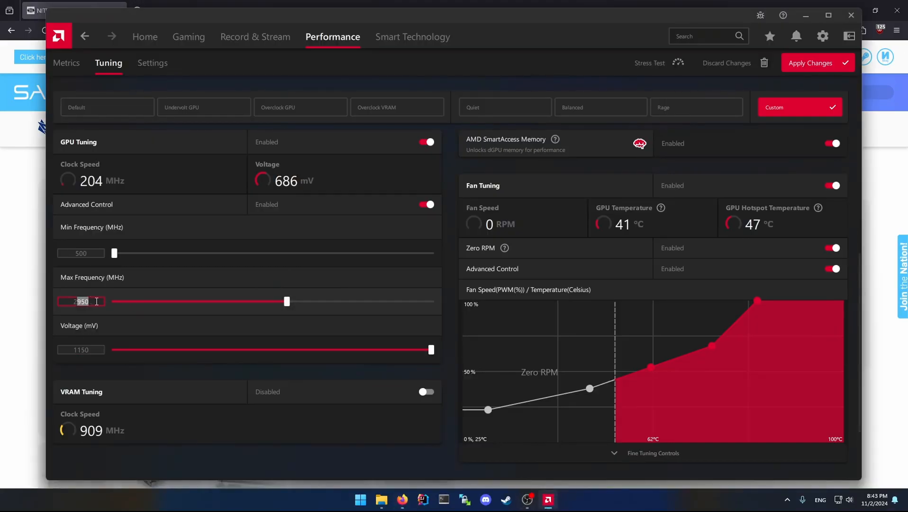
double_click(91, 300)
text(5)
text(560)
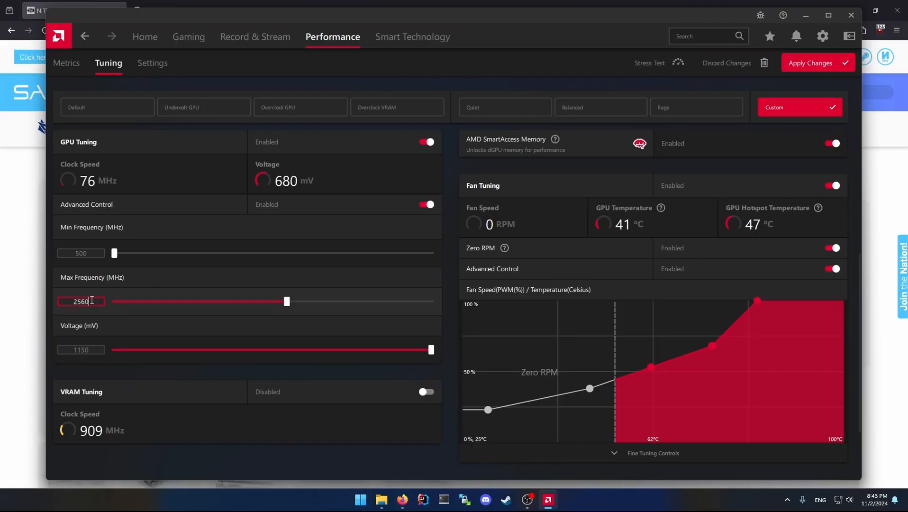
Set the GPU's Min Frequency to 2000 MHz.
click(101, 256)
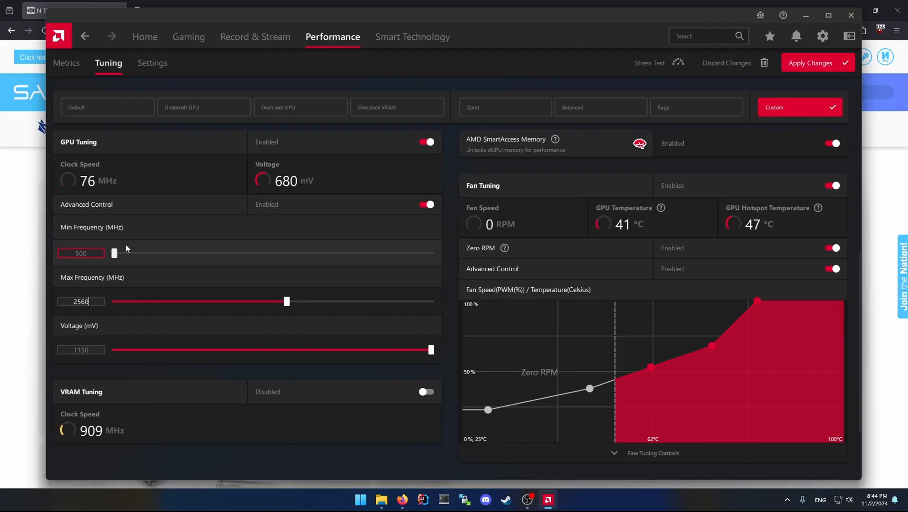
drag(115, 256, 222, 257)
double_click(89, 252)
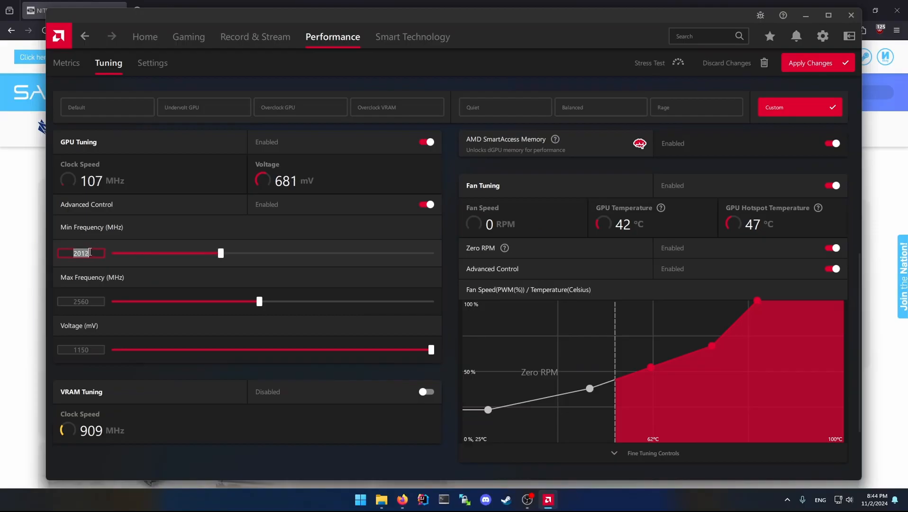
text(2000)
click(91, 302)
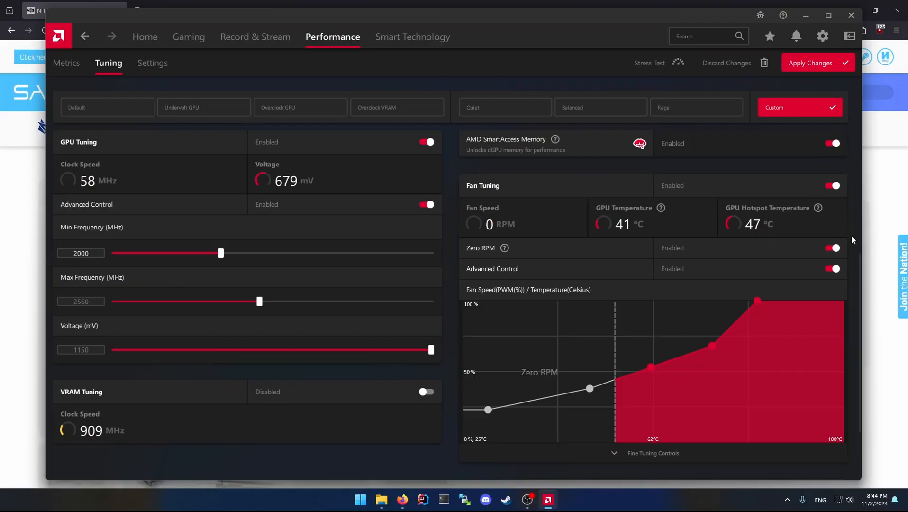
Maximize the AMD Software window and examine the GPU's Voltage setting.
click(828, 14)
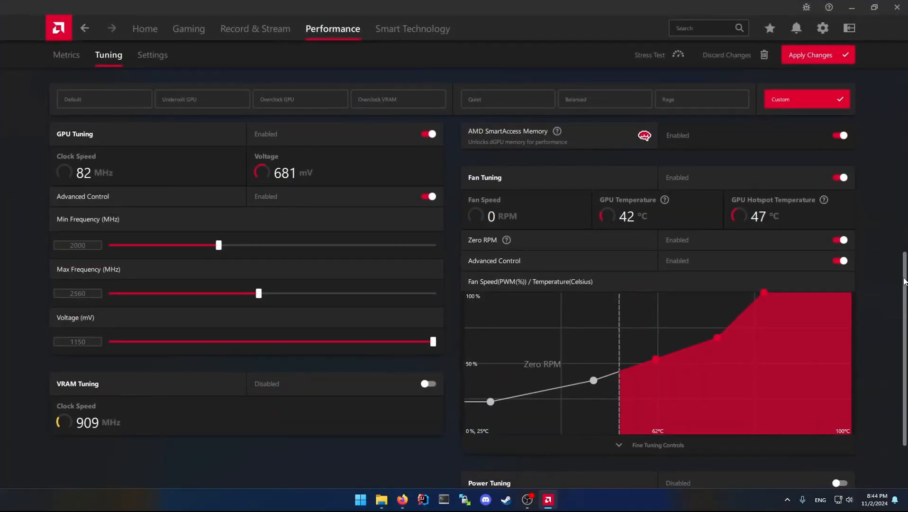
scroll(899, 279, down, 2)
scroll(893, 317, up, 1)
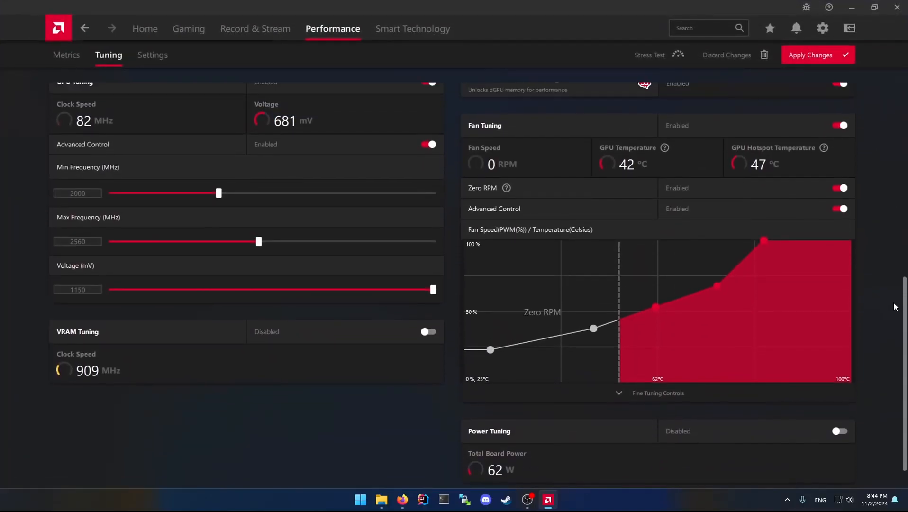
double_click(89, 290)
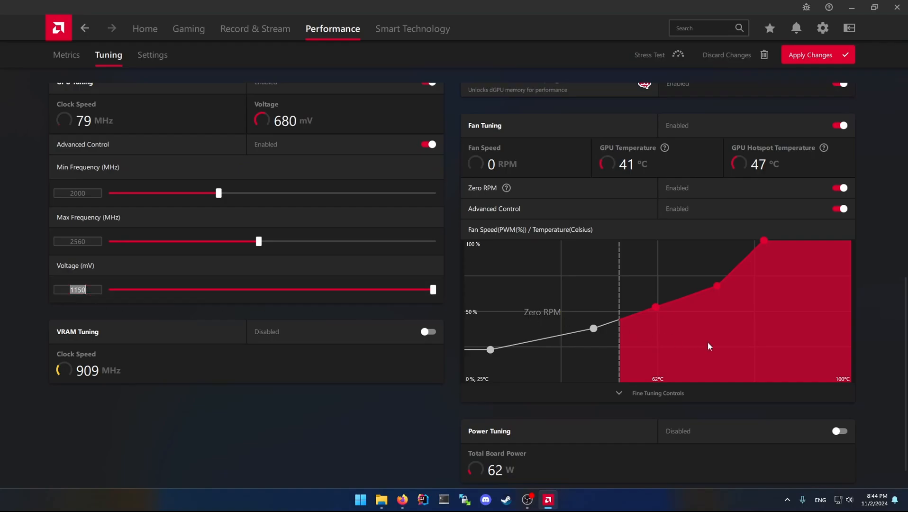
Enable Power Tuning for the GPU and set its Power Limit to 5%.
scroll(904, 376, down, 1)
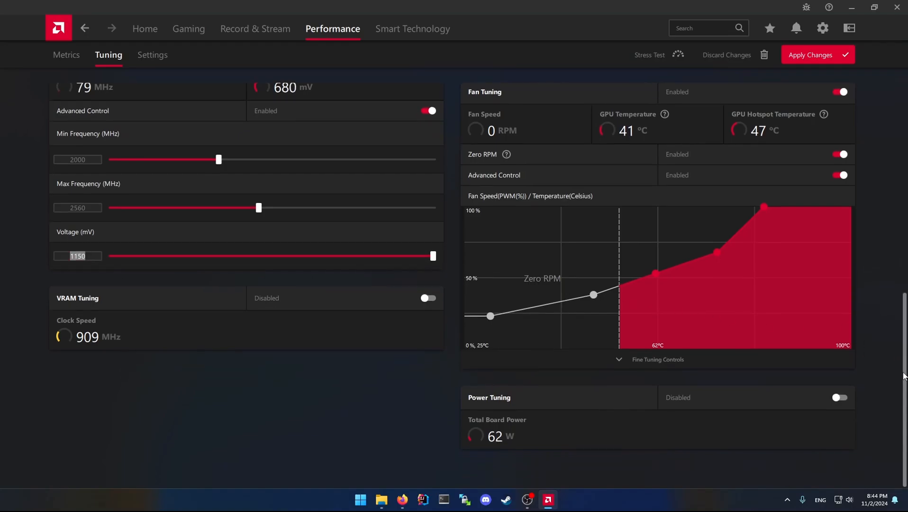
click(838, 398)
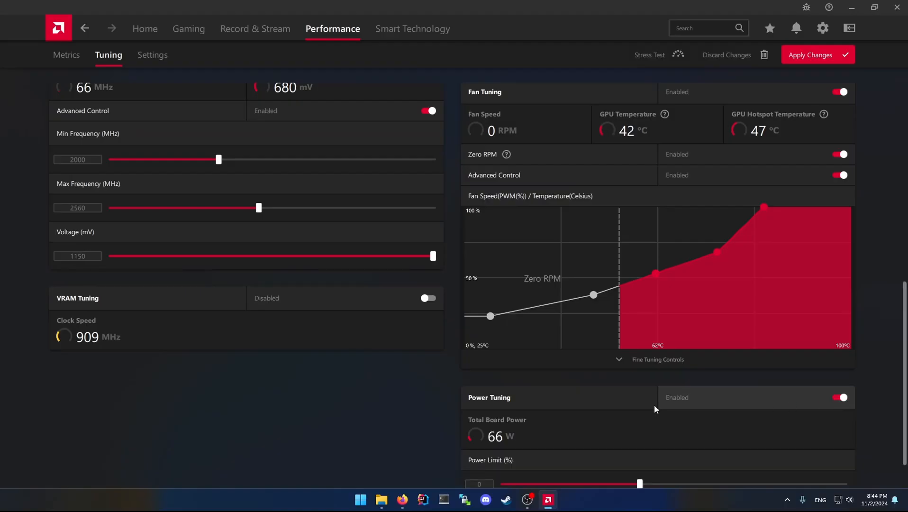
scroll(903, 301, down, 1)
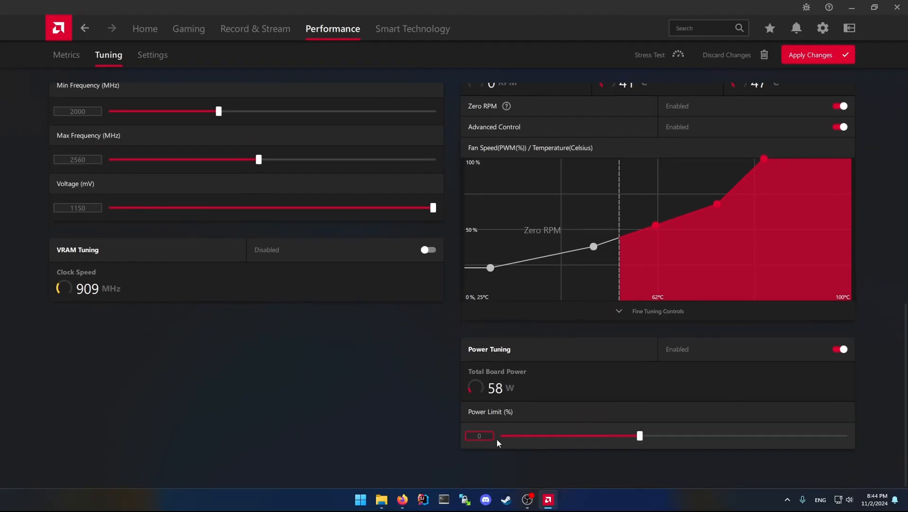
text(5)
key(Return)
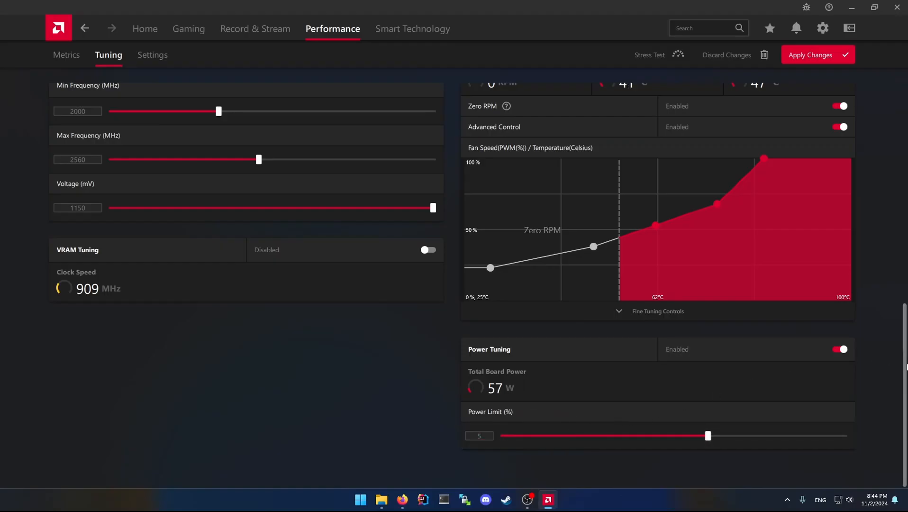
Review the GPU, fan and power tuning settings, and check the card model in the product title on the Sapphire page in Firefox.
scroll(906, 355, up, 1)
scroll(907, 355, up, 1)
scroll(906, 363, down, 1)
scroll(906, 370, up, 2)
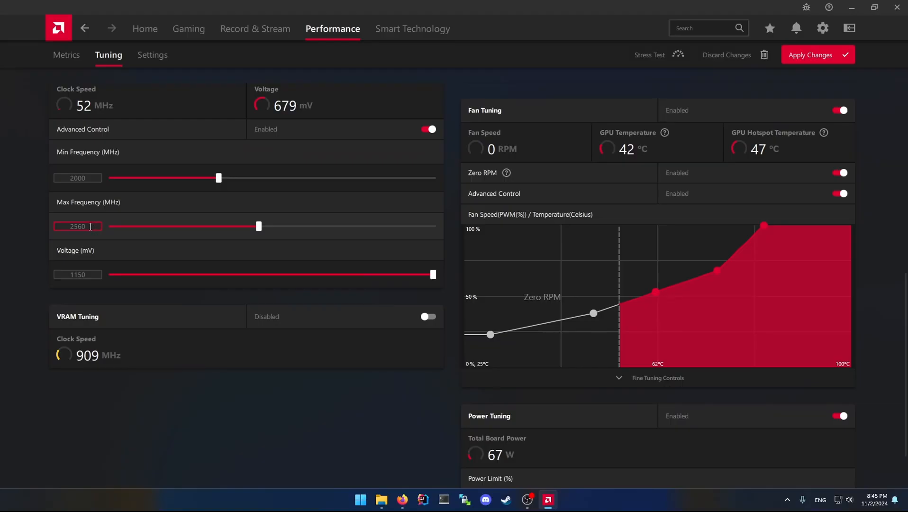
drag(905, 304, 890, 205)
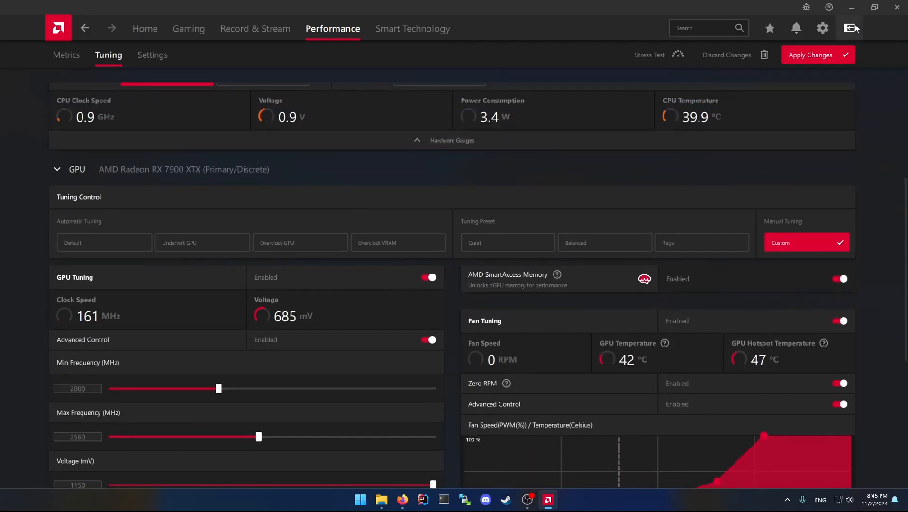
scroll(904, 278, down, 3)
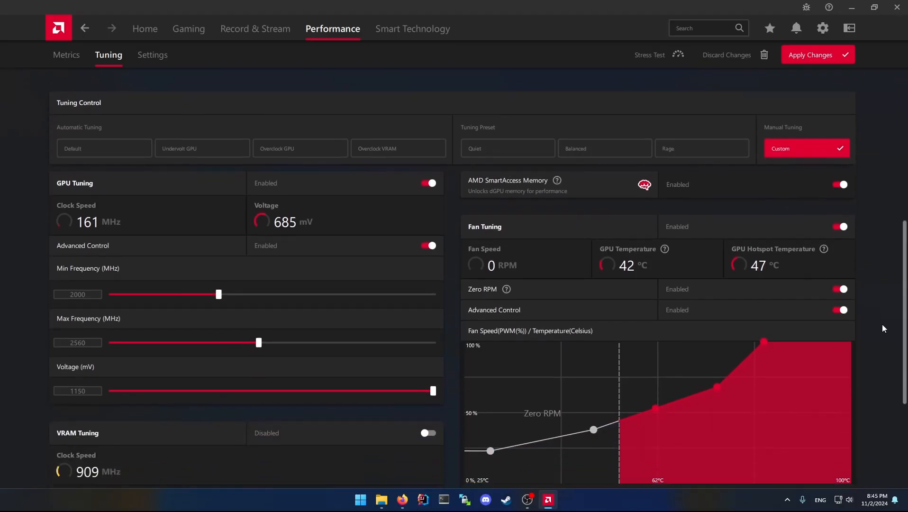
click(402, 500)
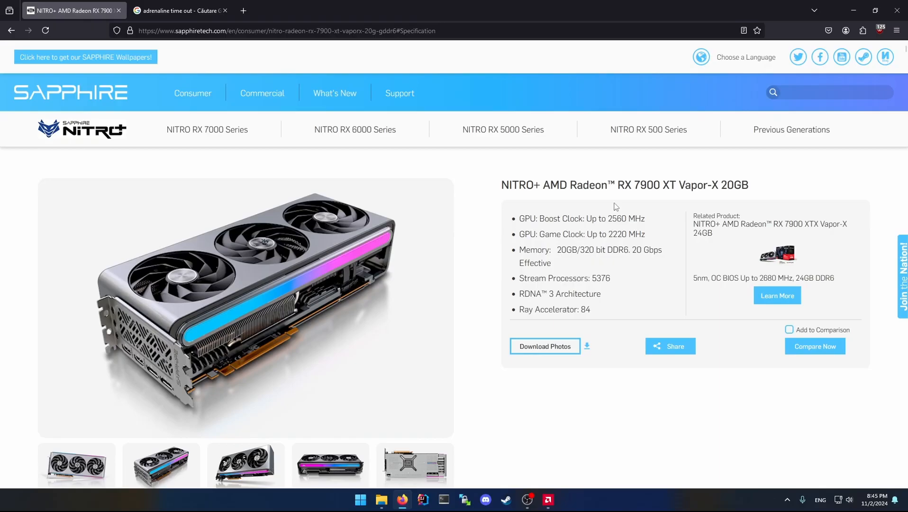
drag(634, 184, 659, 183)
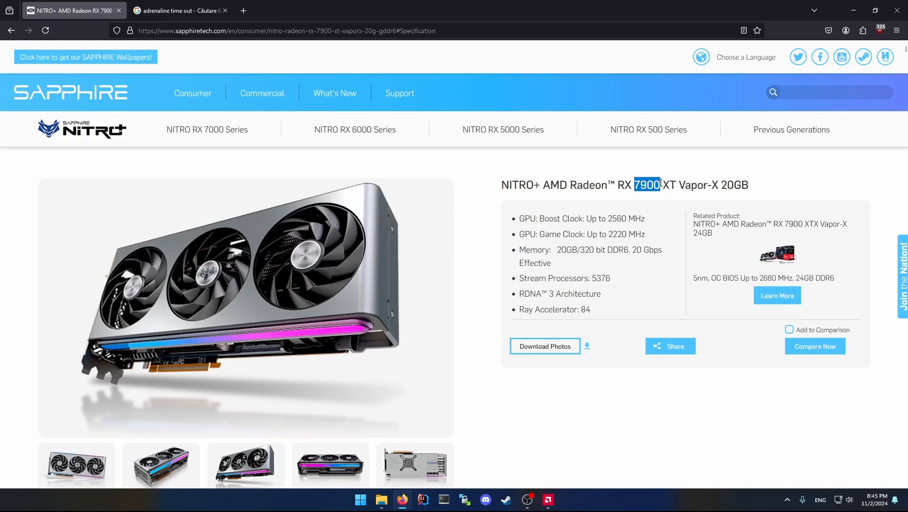
Search the web for "6800xt gigabyte" in the second browser tab and open Gigabyte's Radeon RX 6800 XT GAMING OC 16G page.
click(183, 10)
click(201, 28)
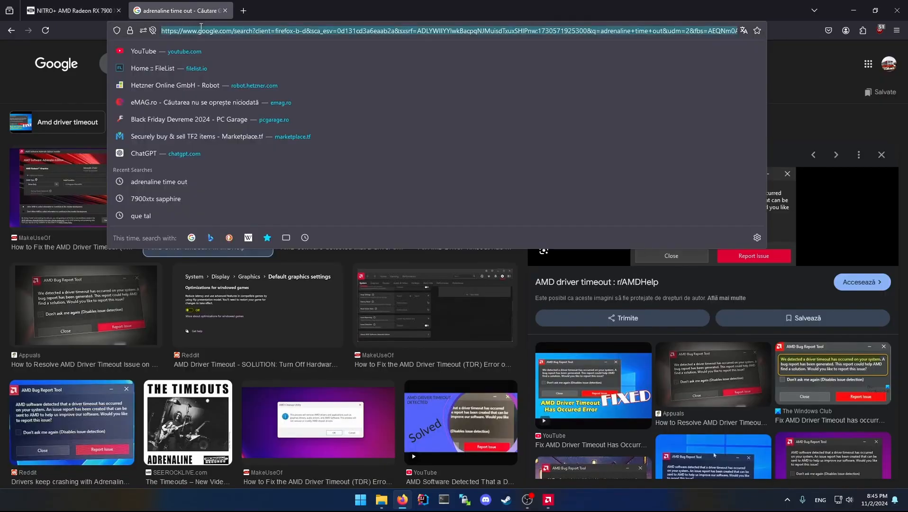
text(6800xt)
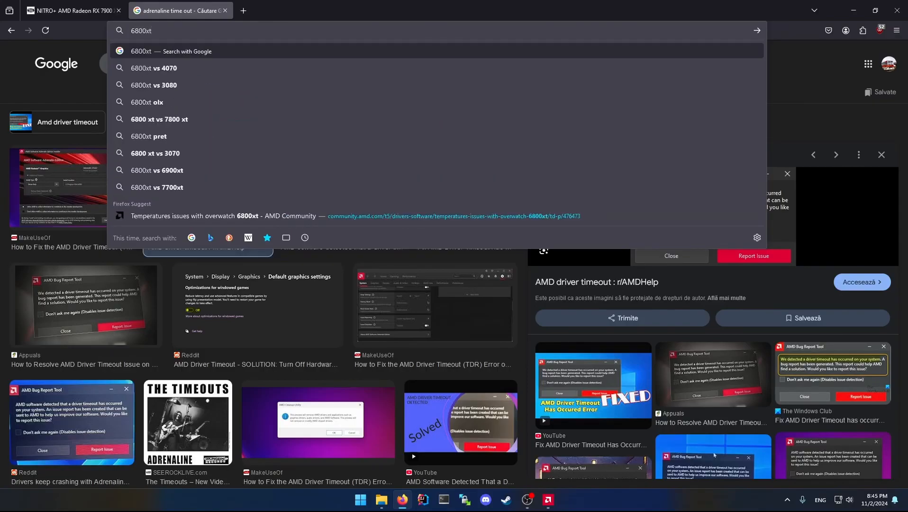
text( gigabyte)
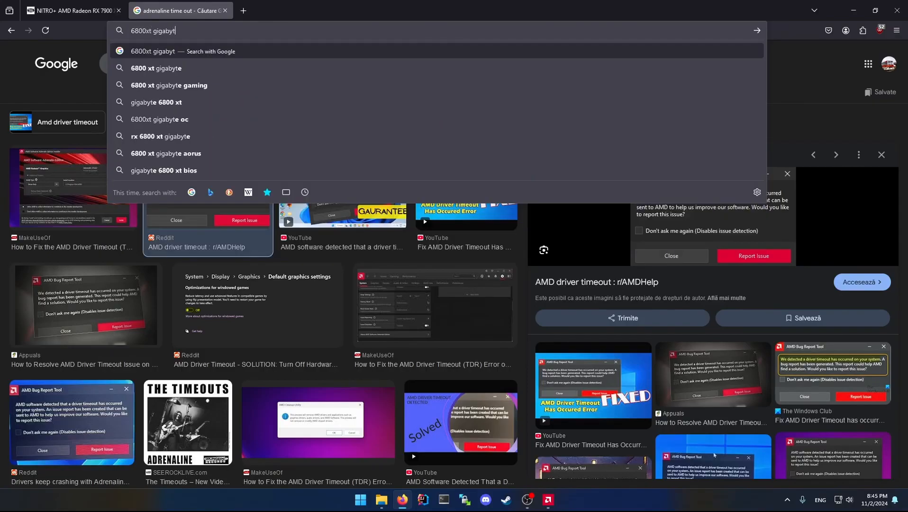
key(Return)
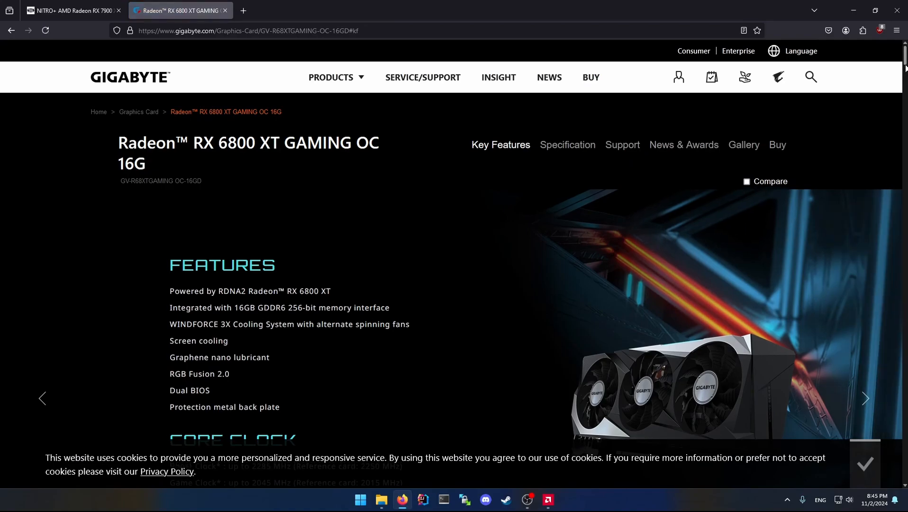
Open the Gigabyte card's specifications and examine its boost clock in the Core Clock row.
scroll(905, 68, down, 5)
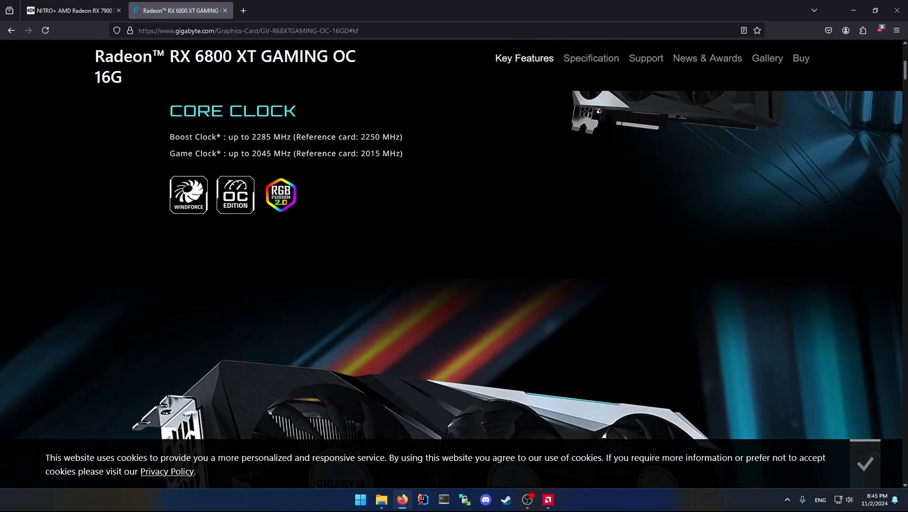
click(569, 59)
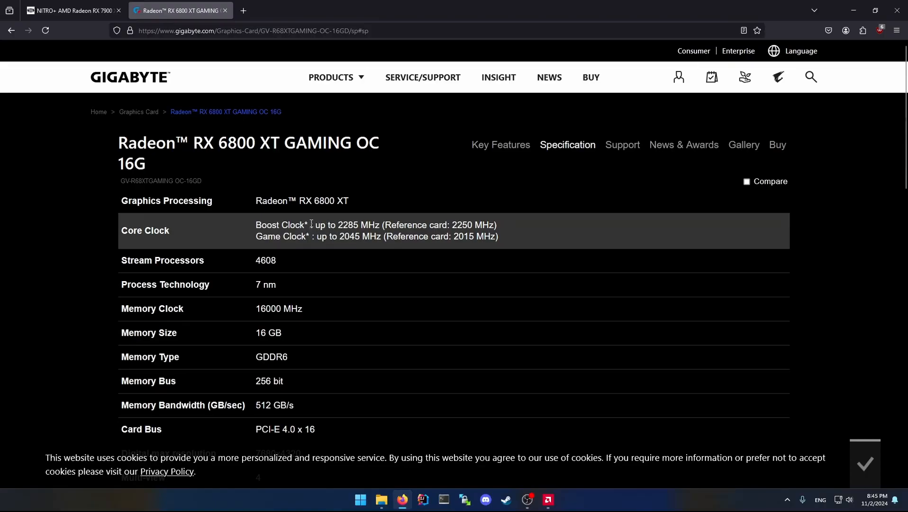
drag(336, 226, 360, 224)
click(361, 225)
drag(339, 225, 358, 223)
click(348, 224)
drag(339, 222, 355, 222)
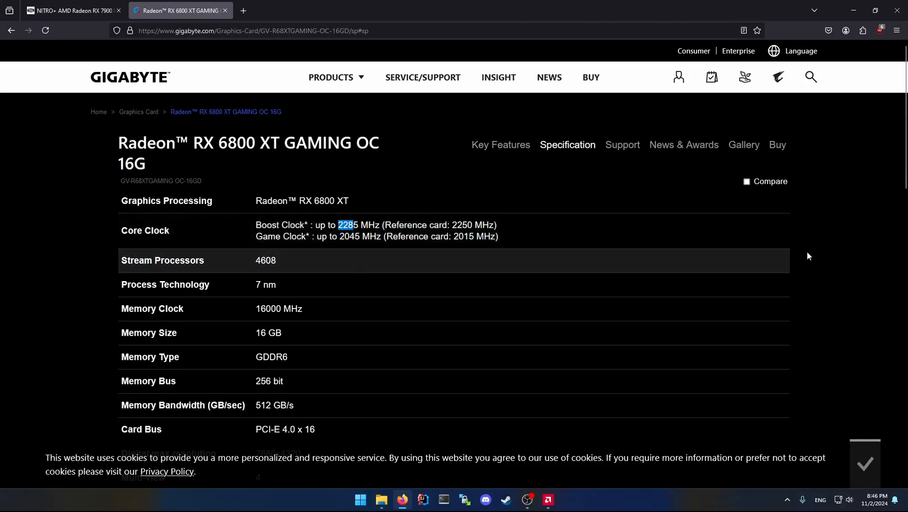
Return to AMD Software, switch it to the compact sidebar view and back, and reopen the performance tuning settings.
click(550, 499)
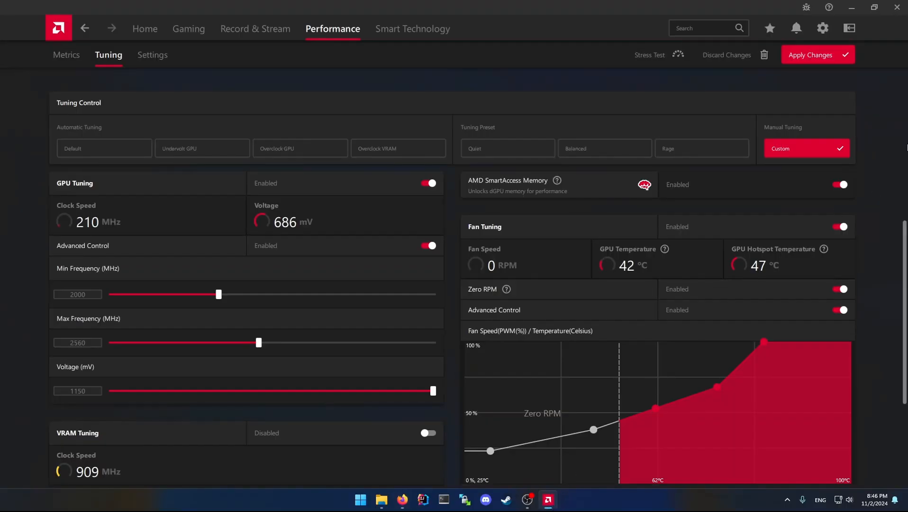
drag(904, 265, 896, 137)
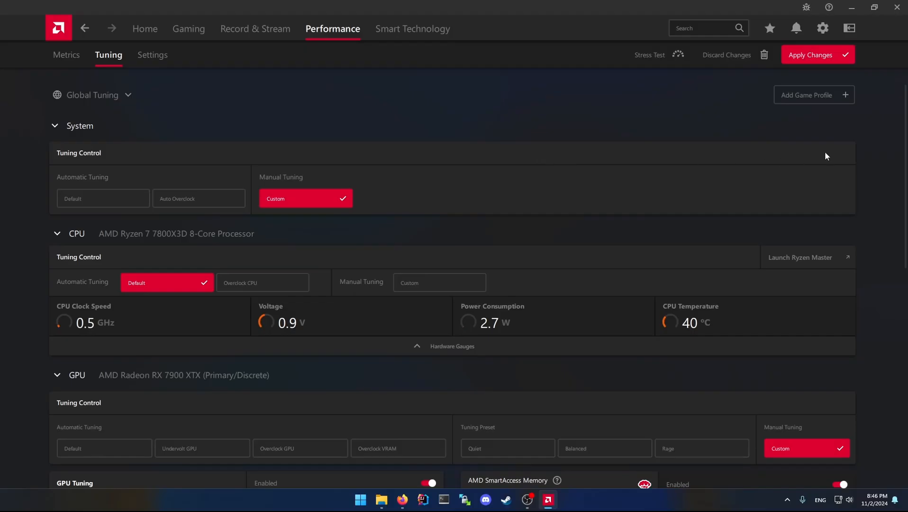
click(844, 28)
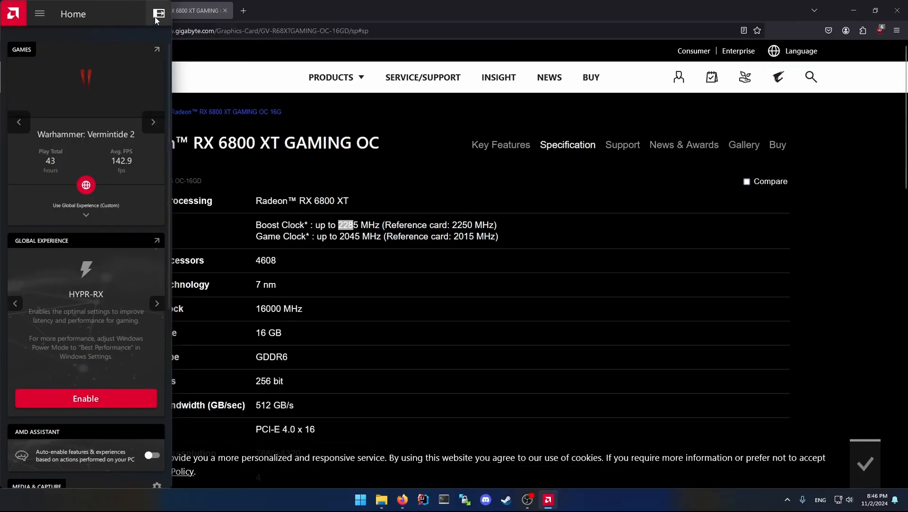
click(157, 16)
click(340, 29)
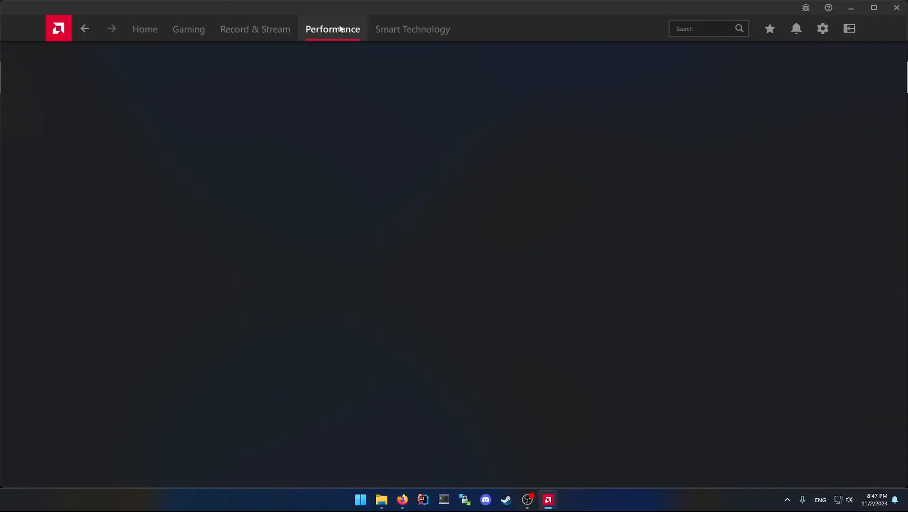
click(108, 53)
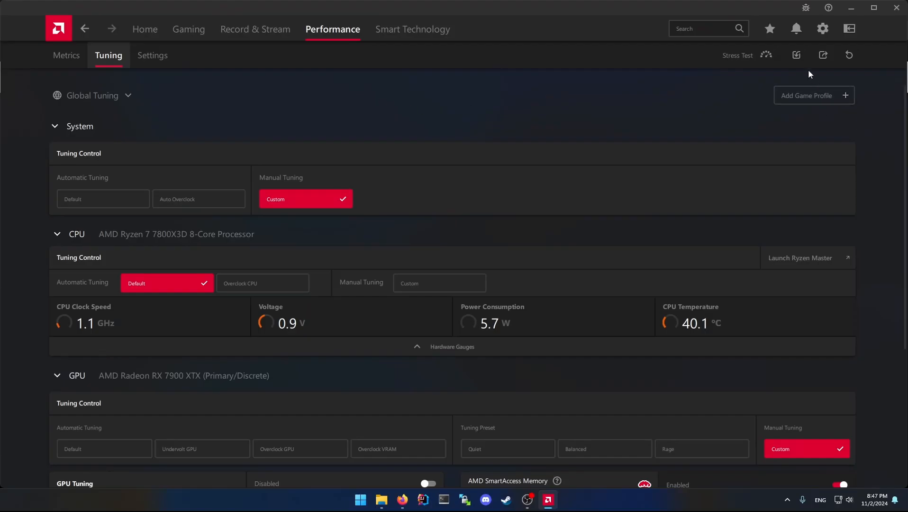
Import a saved tuning profile from the Desktop, applying it only to the AMD Radeon RX 7900 XTX (Primary/Discrete).
click(796, 56)
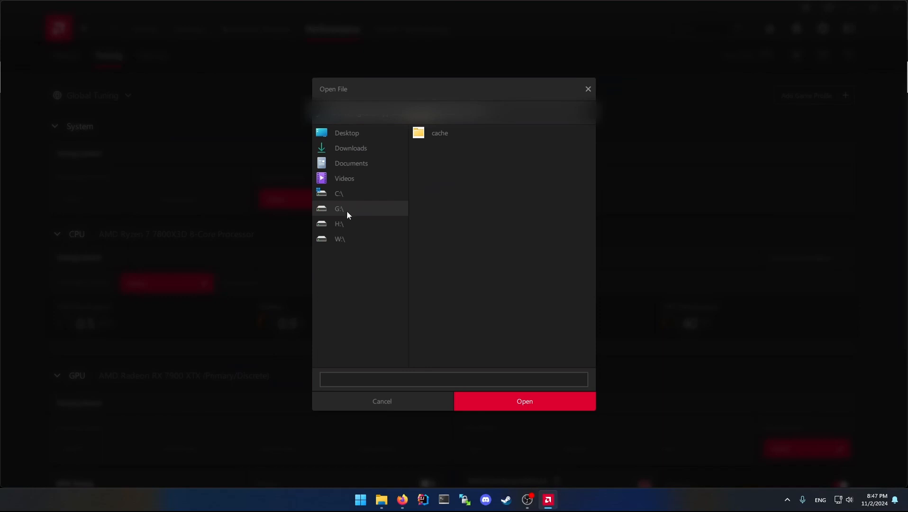
click(333, 226)
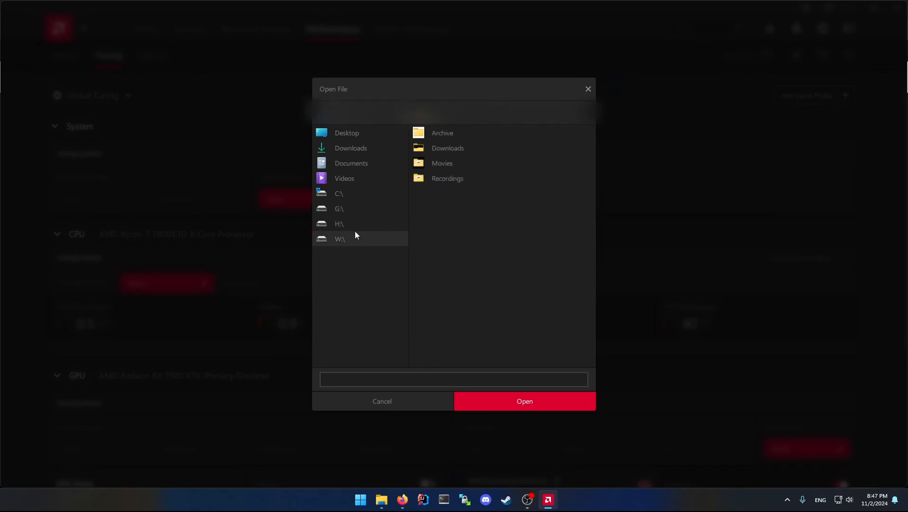
click(352, 134)
click(486, 165)
click(503, 406)
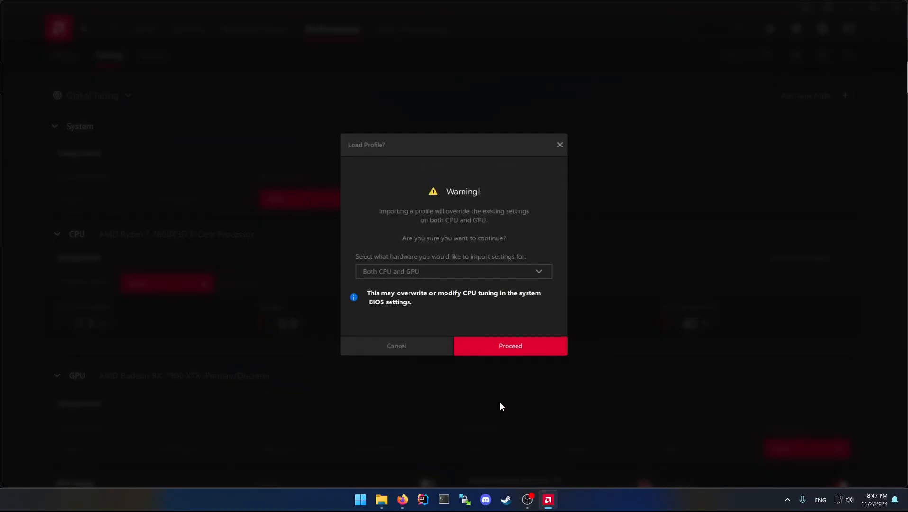
click(414, 268)
click(404, 334)
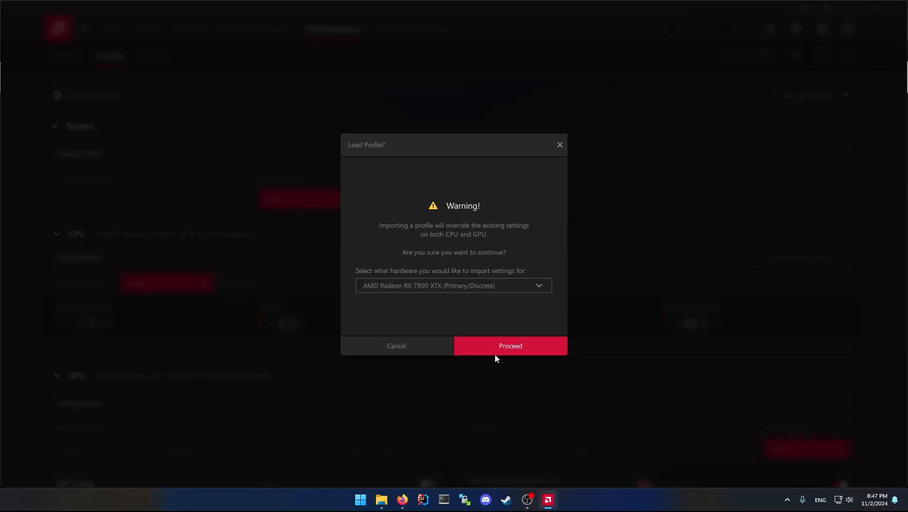
click(495, 355)
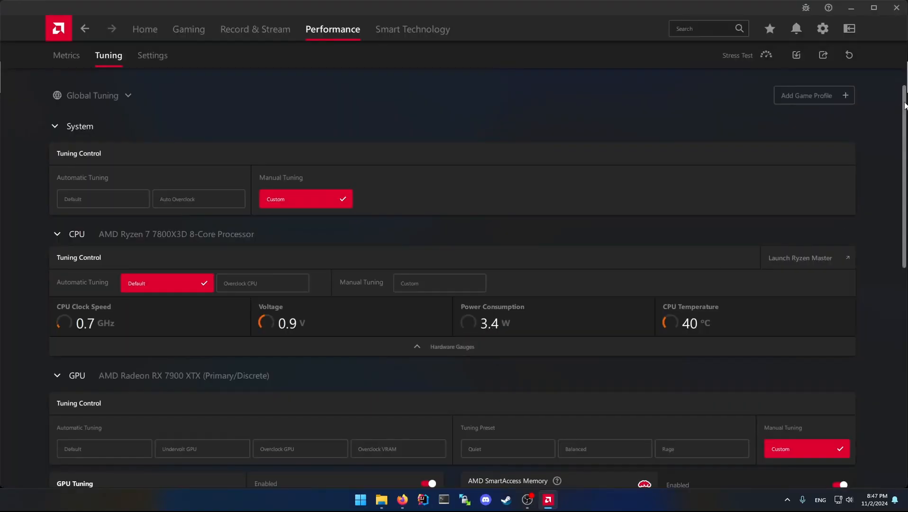
Review the GPU settings loaded from the profile and disable VRAM Tuning.
drag(904, 102, 894, 268)
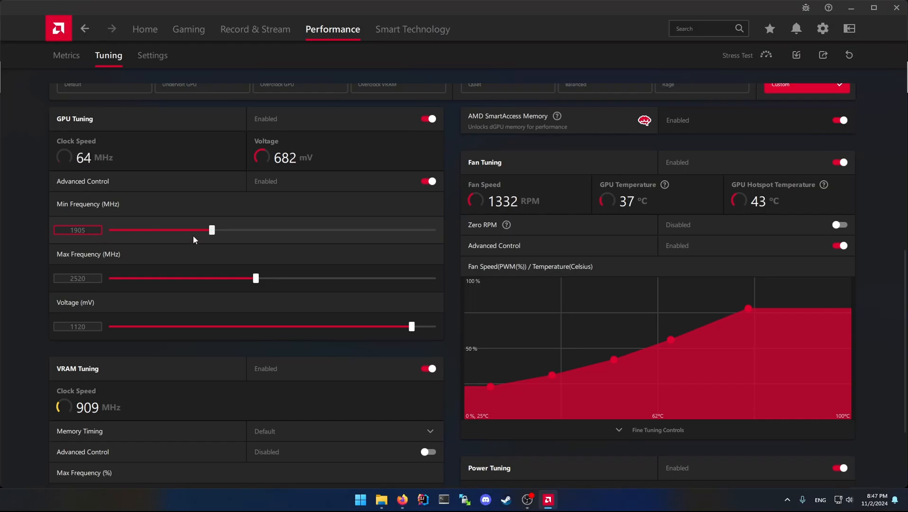
click(200, 251)
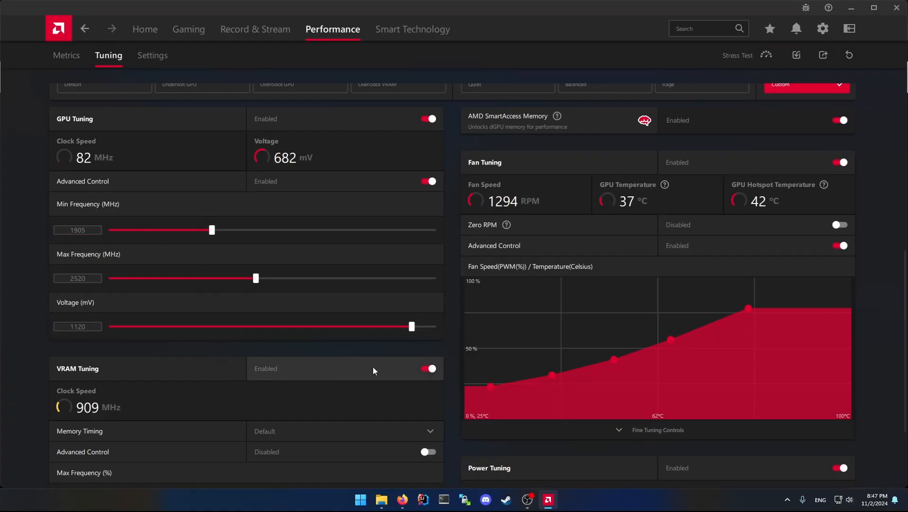
click(429, 369)
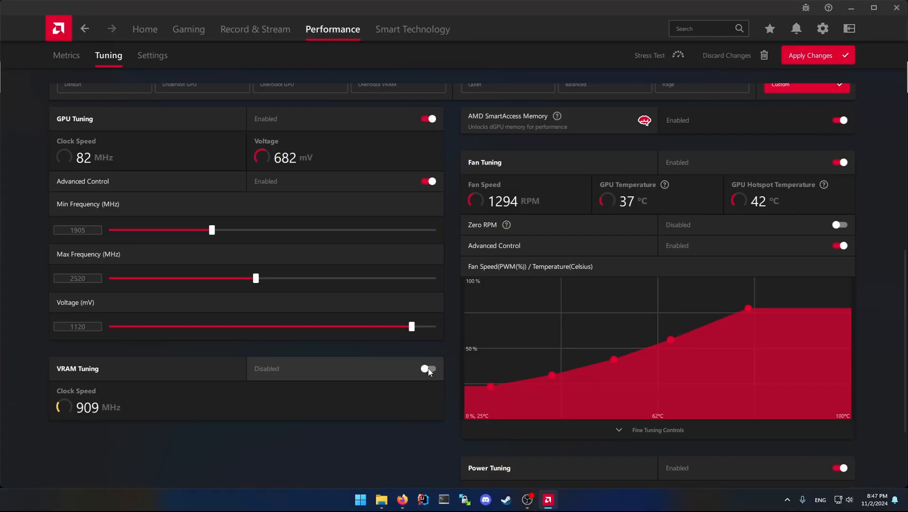
click(430, 369)
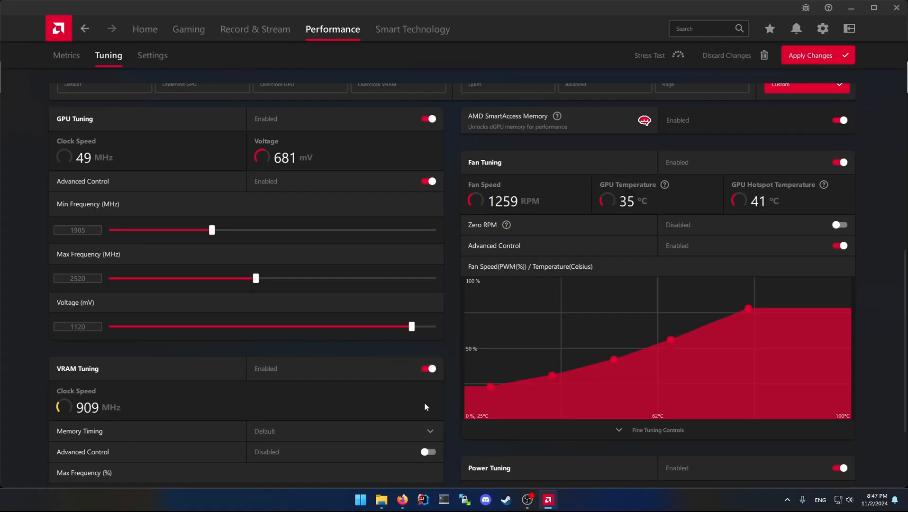
click(430, 452)
click(428, 369)
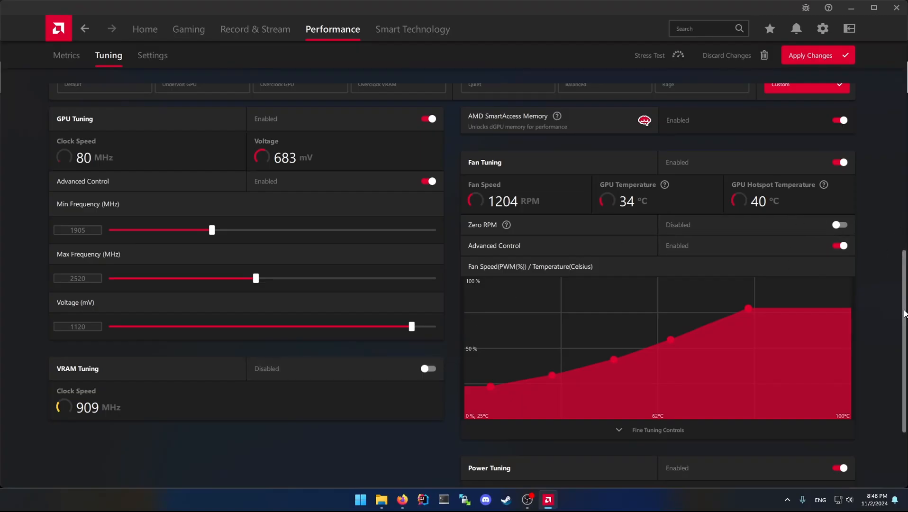
scroll(900, 364, down, 3)
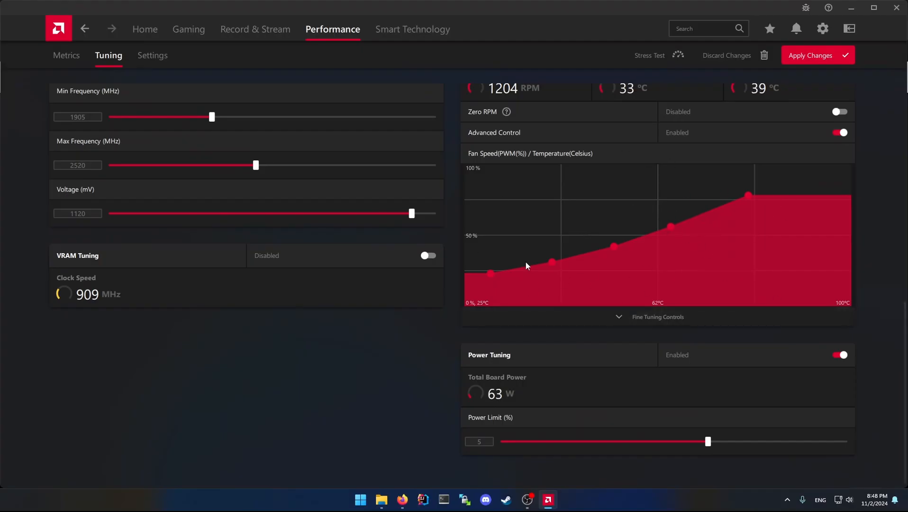
Try to export the current GPU tuning settings as a profile.
drag(904, 399, 895, 137)
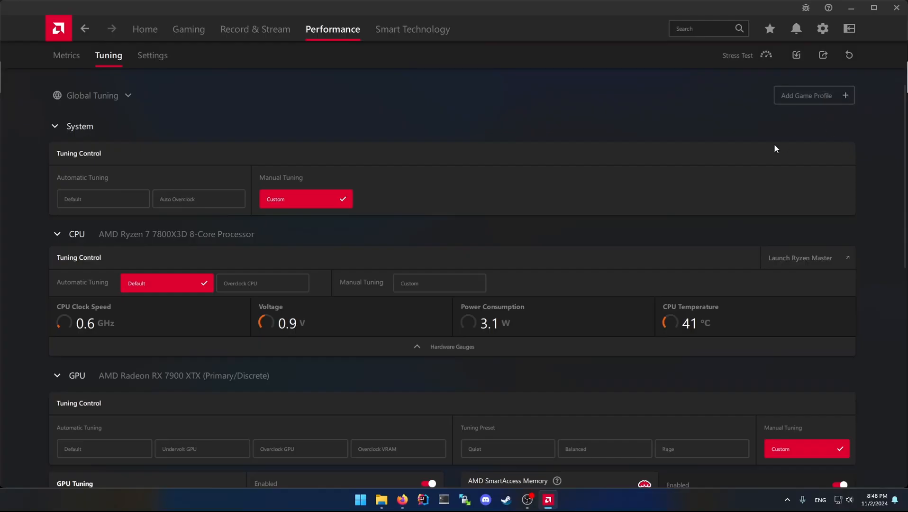
click(823, 56)
click(589, 88)
Minimize AMD Software and the browser, examine the Desktop profile adrSapphireOffUndervolt++.xml in Notepad++, and minimize the editor.
click(848, 14)
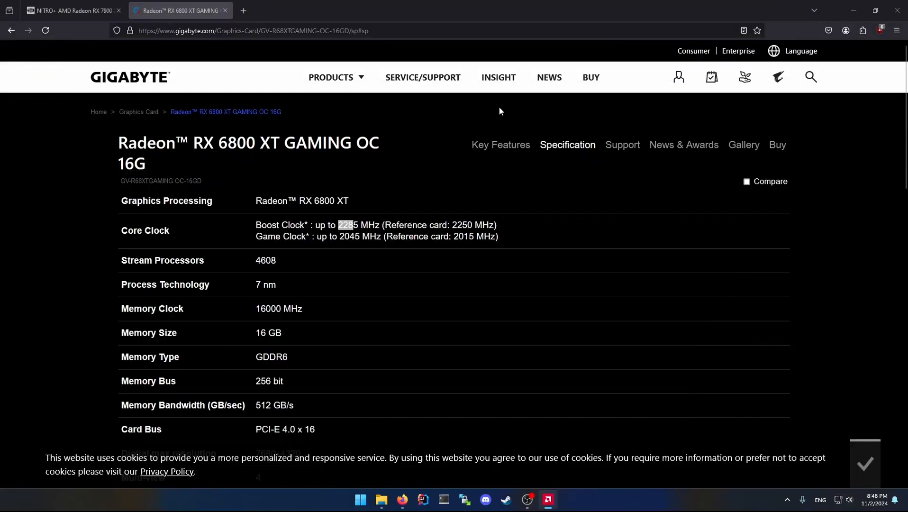
click(853, 9)
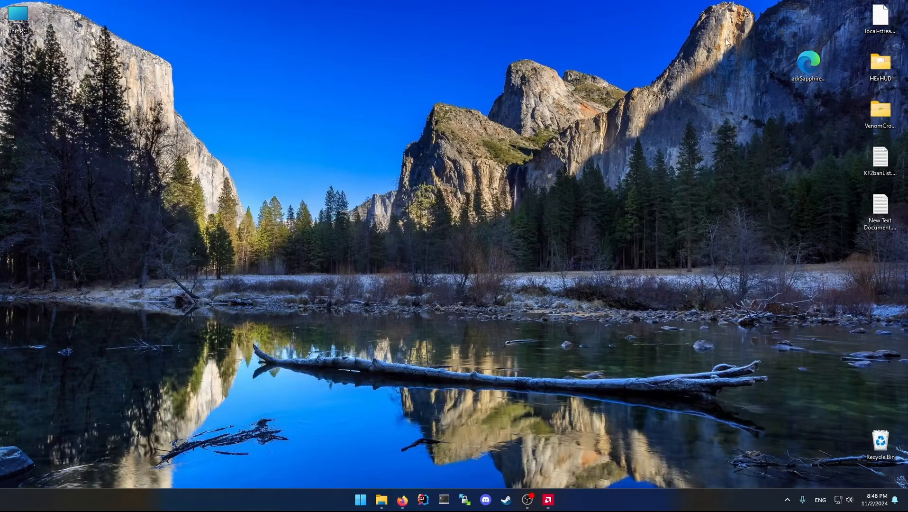
right_click(804, 65)
click(812, 66)
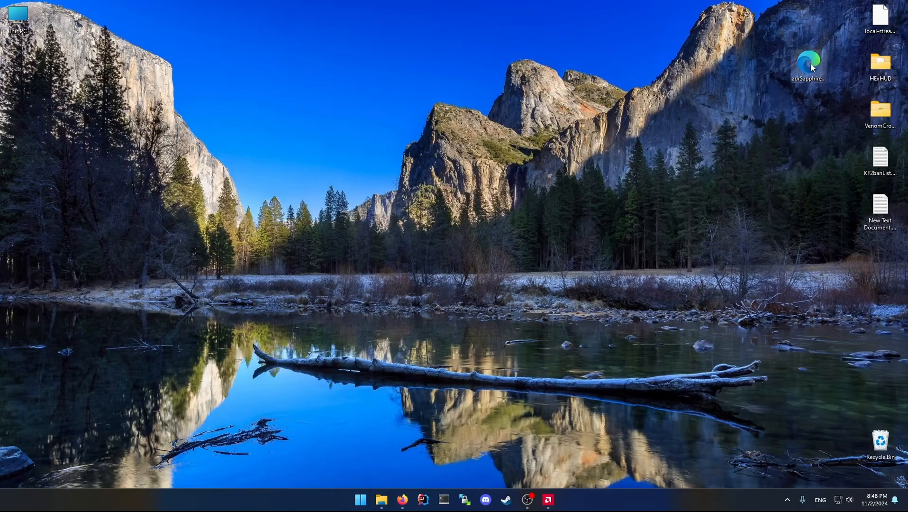
right_click(809, 66)
click(730, 223)
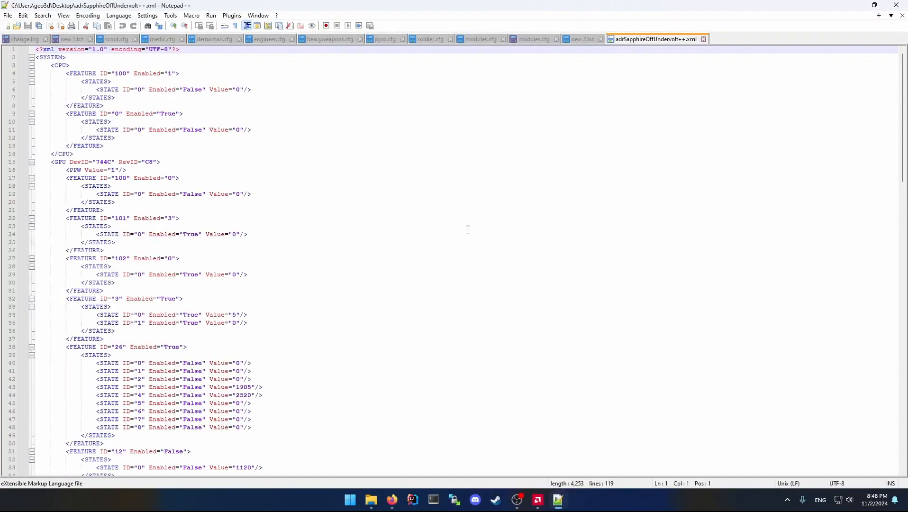
drag(902, 126, 902, 104)
click(853, 5)
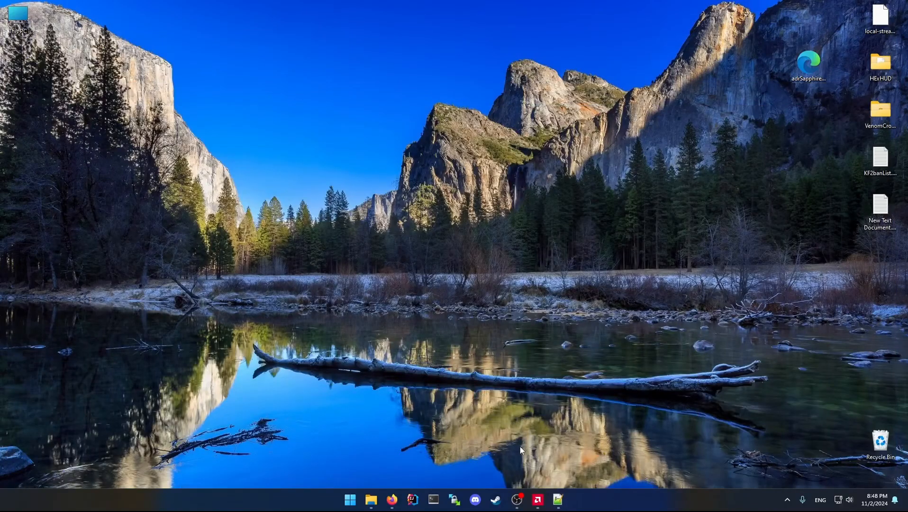
click(518, 498)
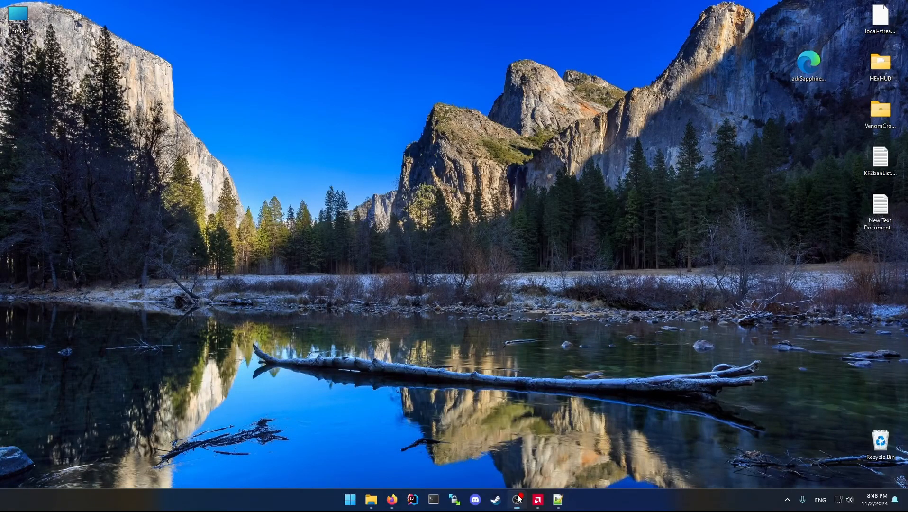